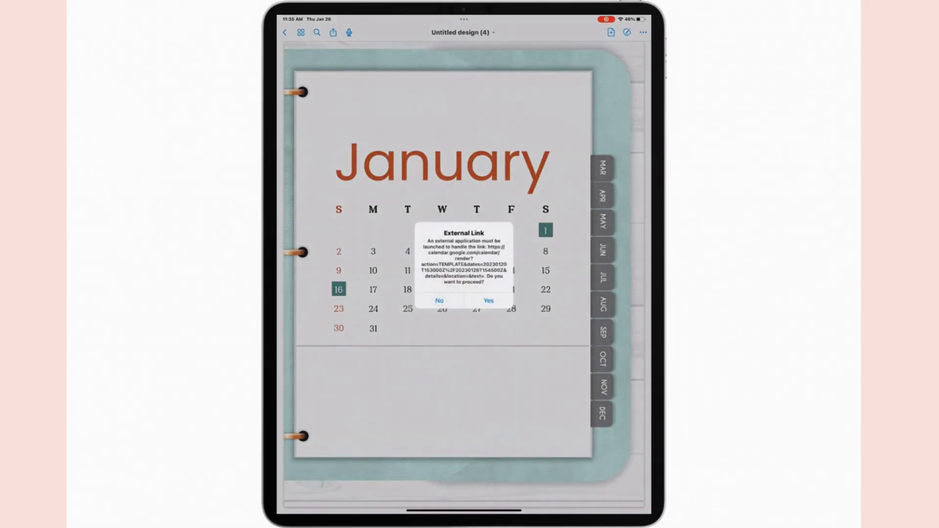
Step: Follow the planner's link into Google Calendar and start a titled event at the 10:30 AM slot on Friday, Jan 20
left_click(489, 301)
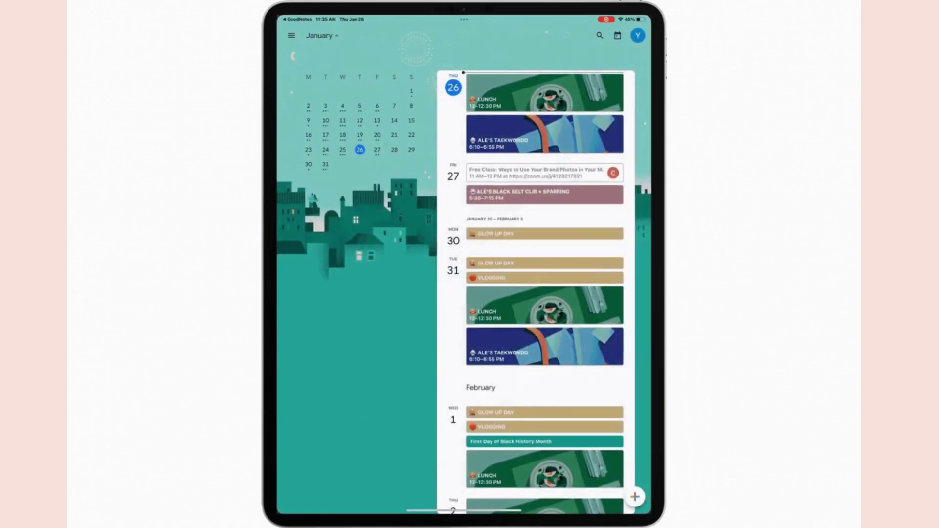
left_click(526, 231)
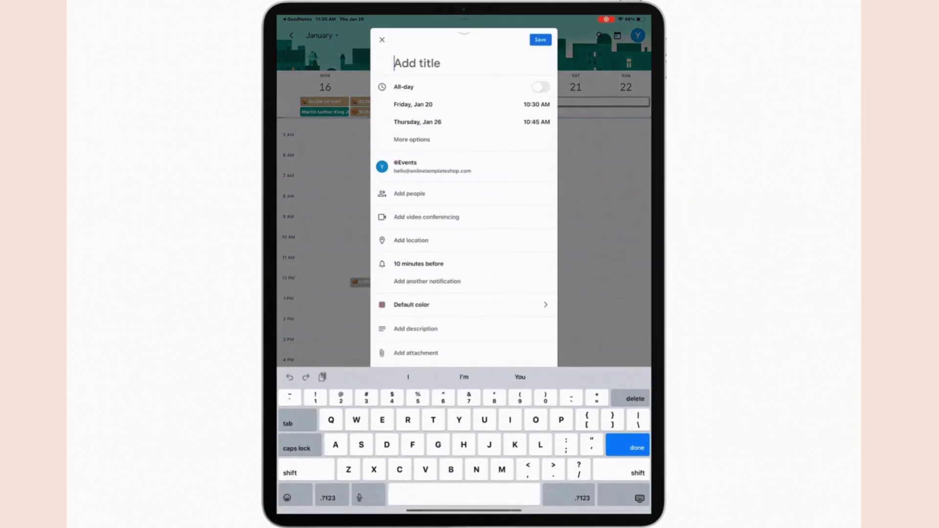
type("Ftujdtkl")
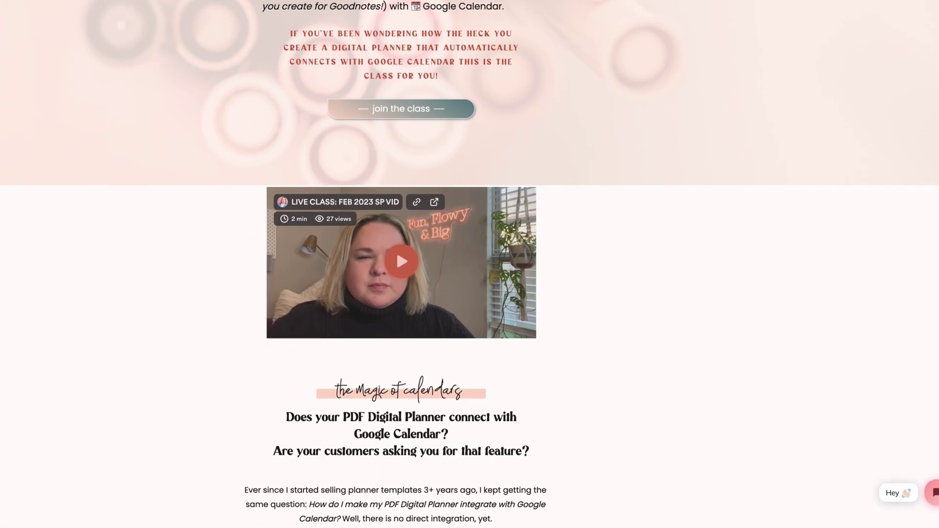
Step: Scroll the course page past the video to the numbered list of class contents
scroll(470, 264, "down", 12)
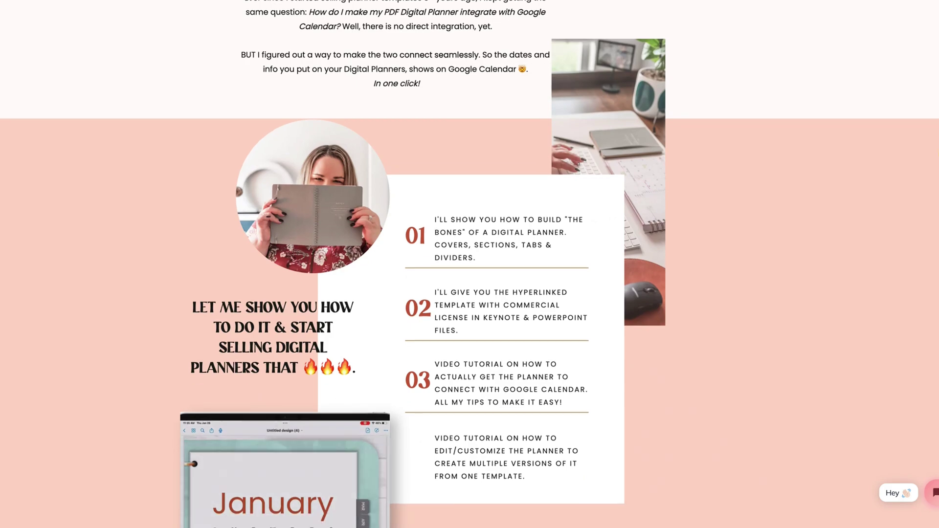
scroll(469, 264, "down", 5)
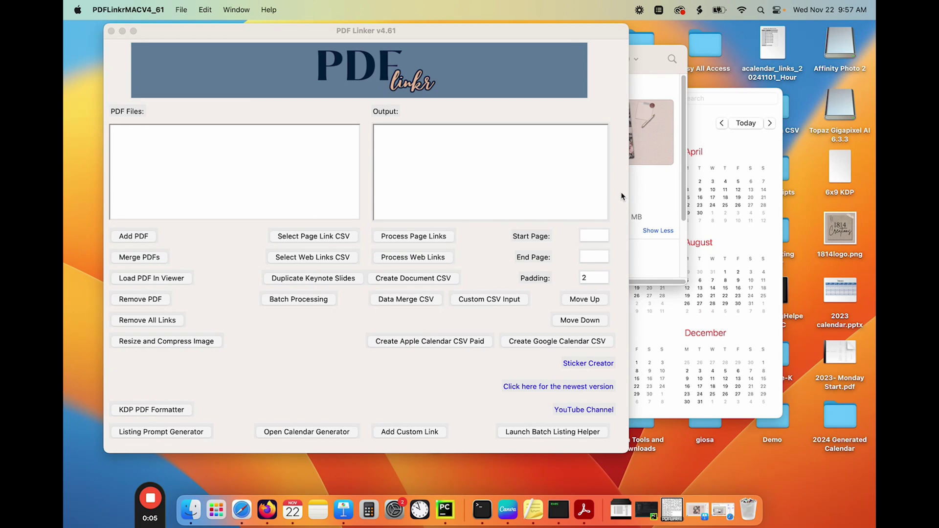
left_click_drag(438, 36, 416, 34)
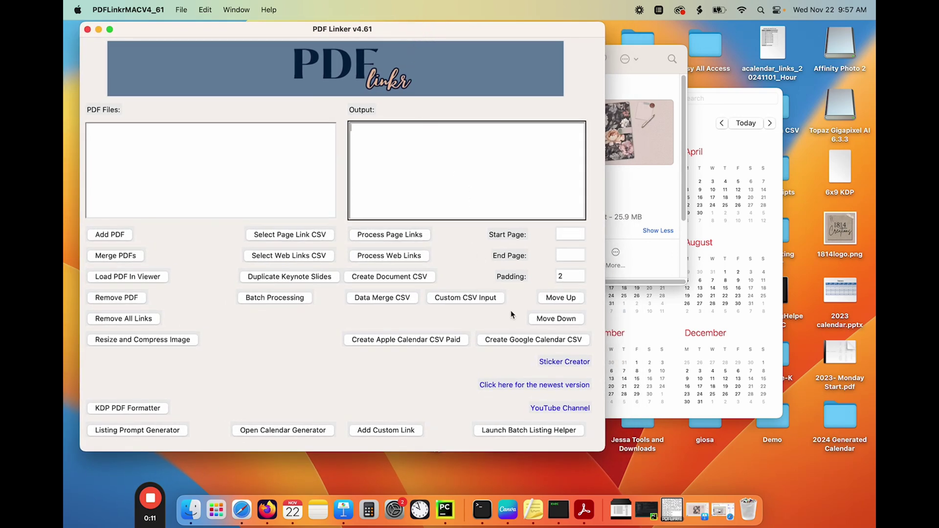
Step: Open the Google Calendar links generator and enter dates 2024-01-01 to 2024-12-31
left_click(513, 341)
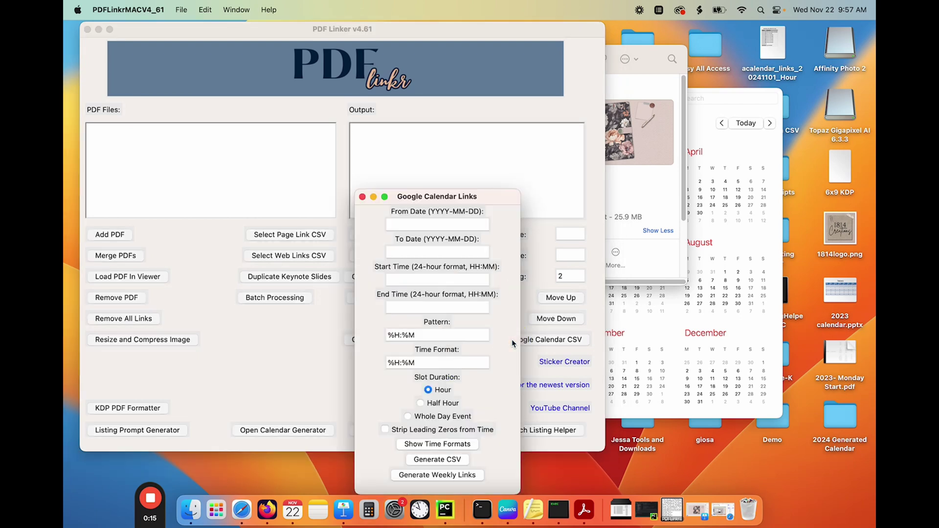
left_click_drag(482, 198, 205, 57)
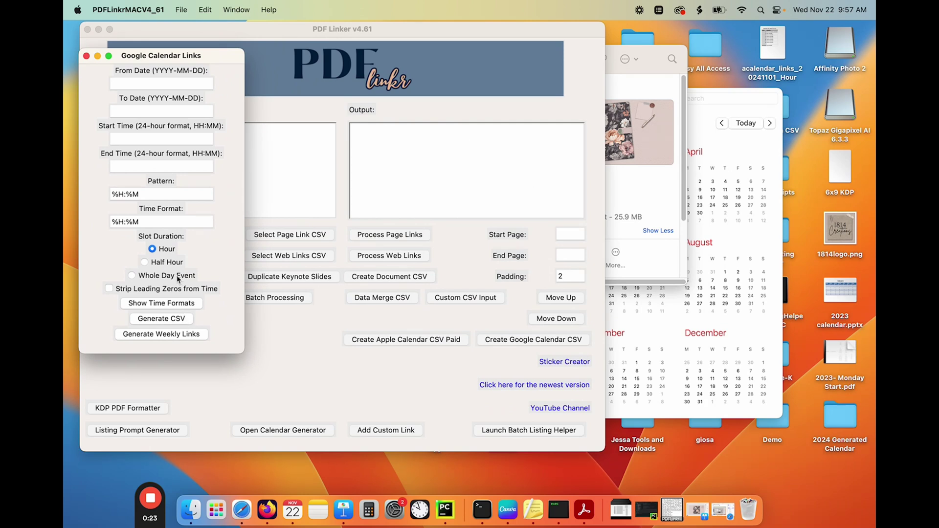
left_click(168, 84)
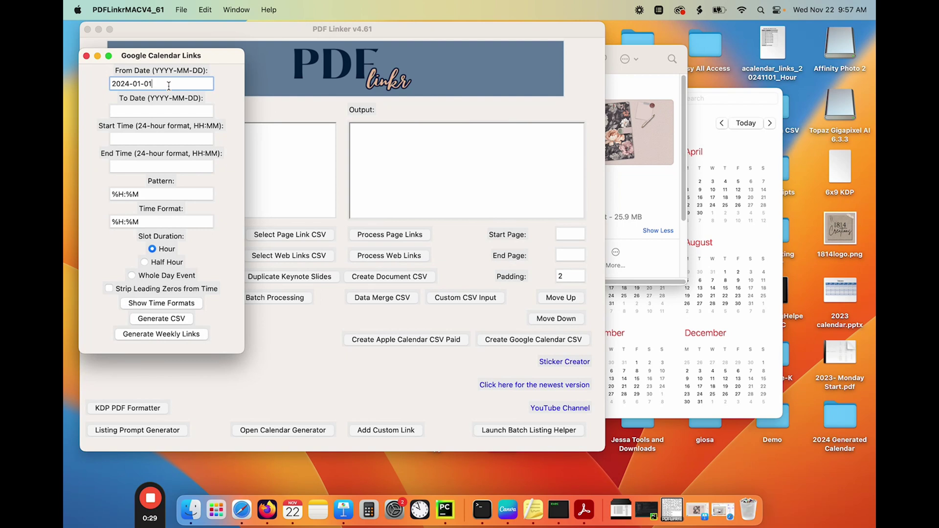
left_click(137, 112)
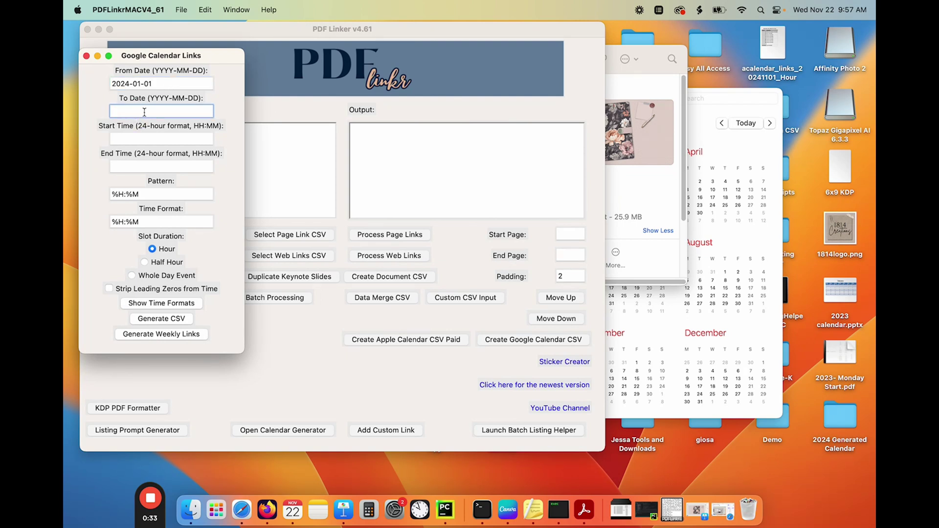
type("2024-12-31")
left_click(154, 140)
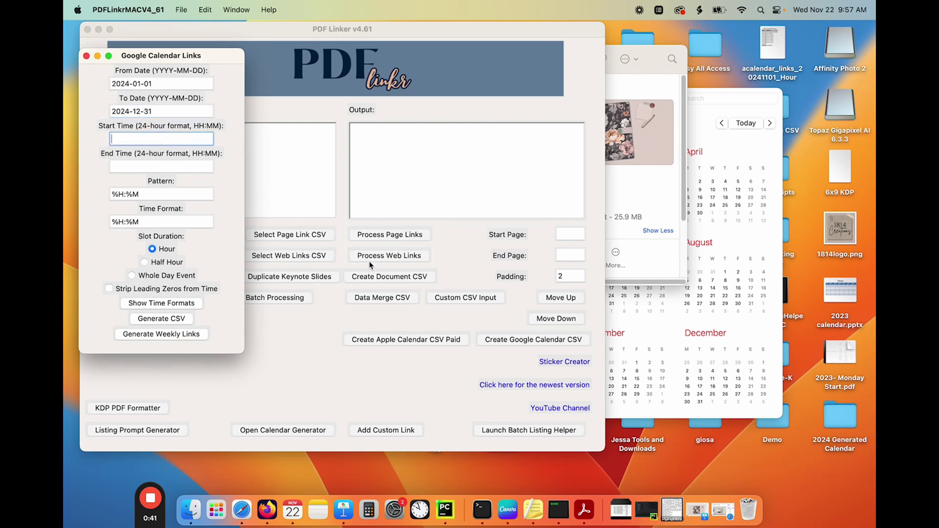
Step: Open 3.pdf in Preview at the January 1, 2024 daily page and move it right
left_click(191, 510)
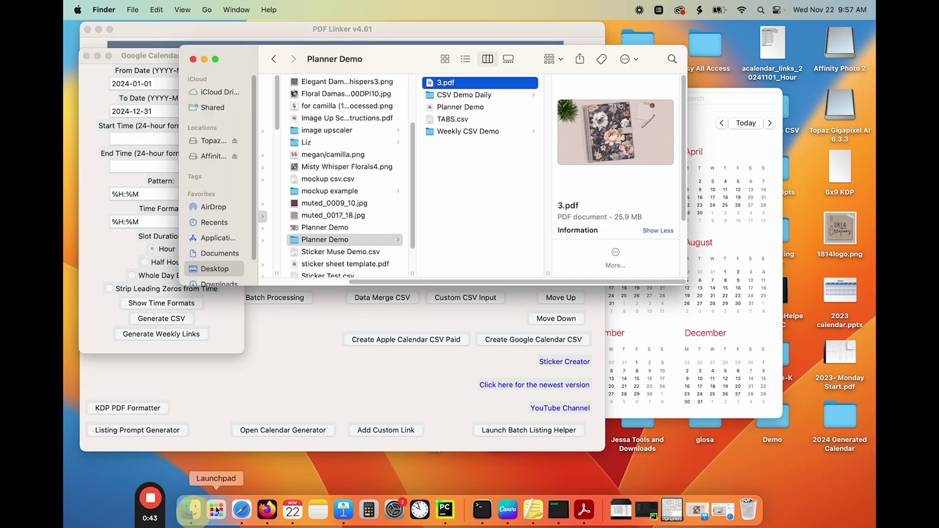
double_click(453, 83)
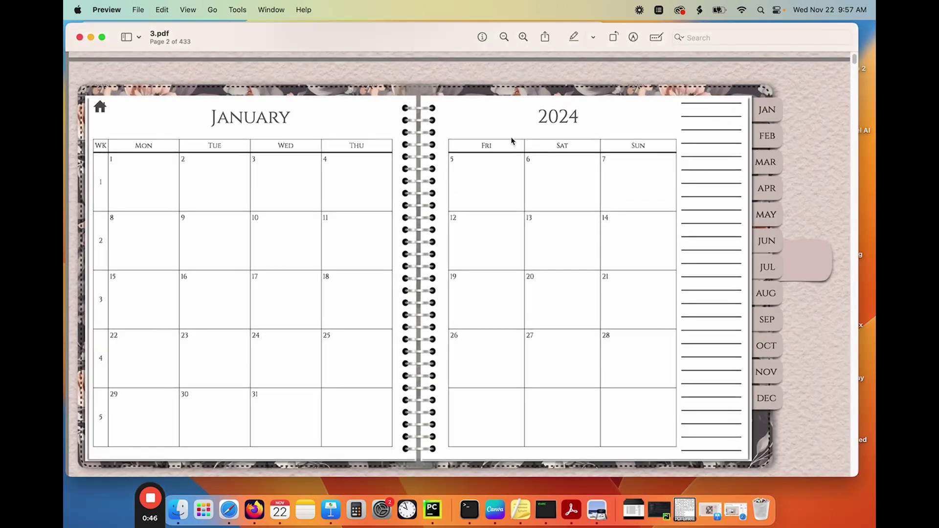
left_click(765, 108)
left_click(109, 153)
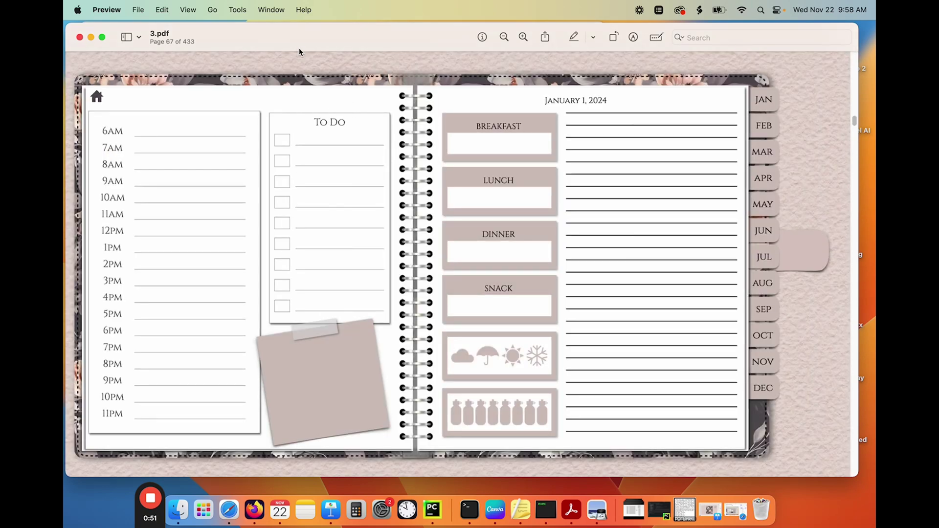
left_click_drag(299, 52, 326, 46)
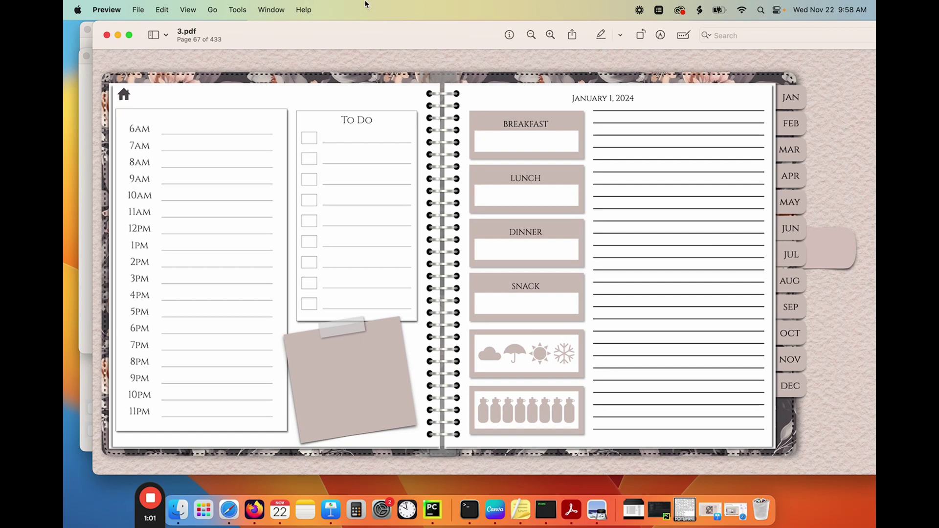
left_click_drag(292, 40, 500, 24)
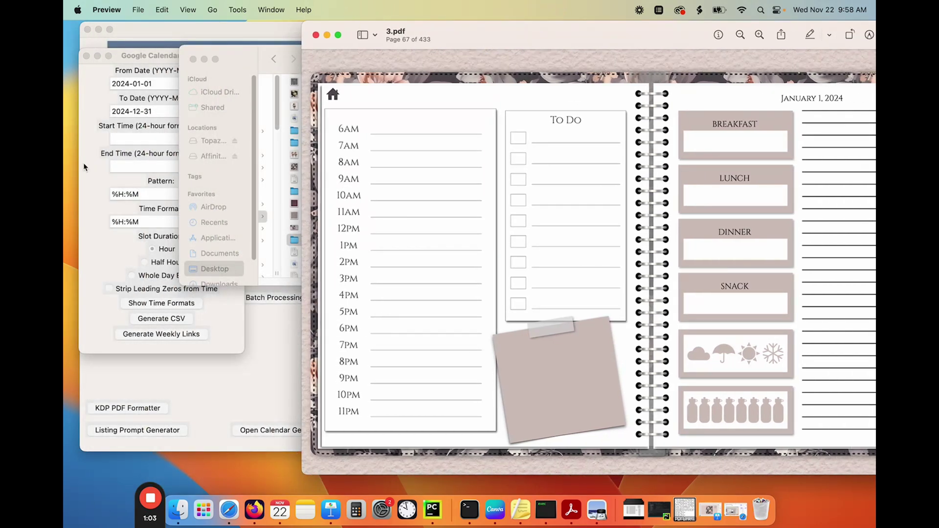
Step: Set Start Time 06:00 and End Time 23:00, and show the Common Time Formats list alongside
left_click(128, 139)
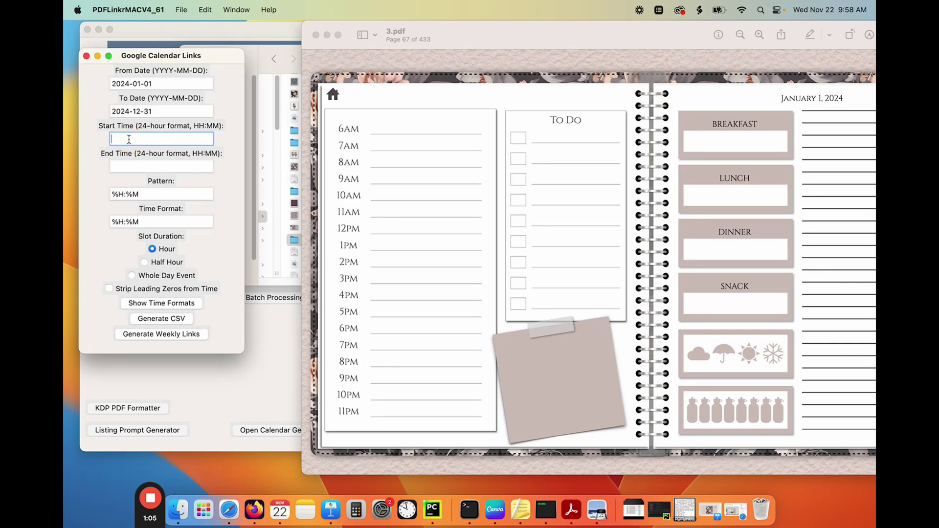
type("06:00")
key("Tab")
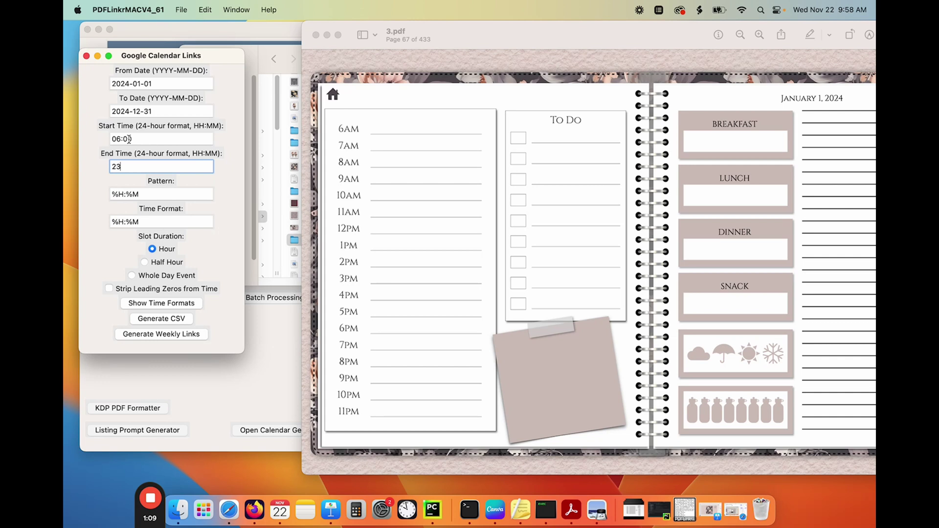
type("23:00")
left_click(154, 304)
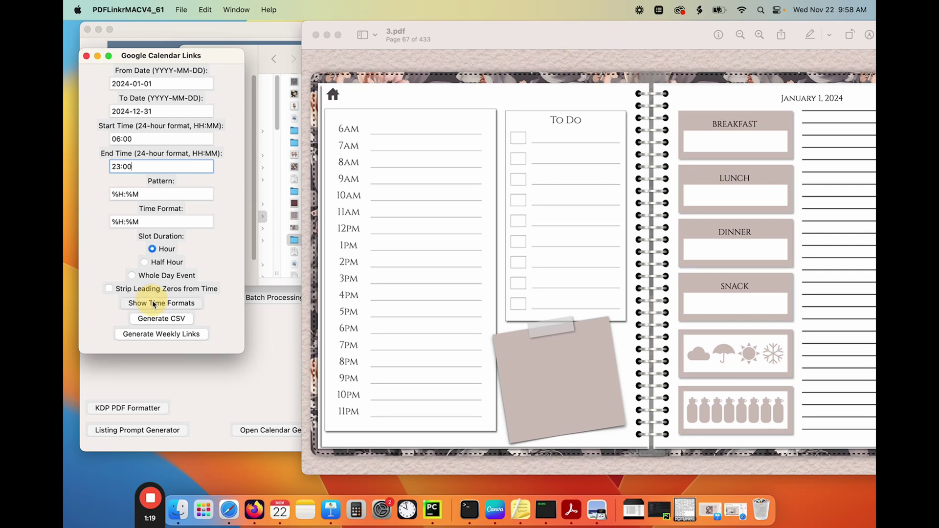
left_click_drag(444, 201, 324, 75)
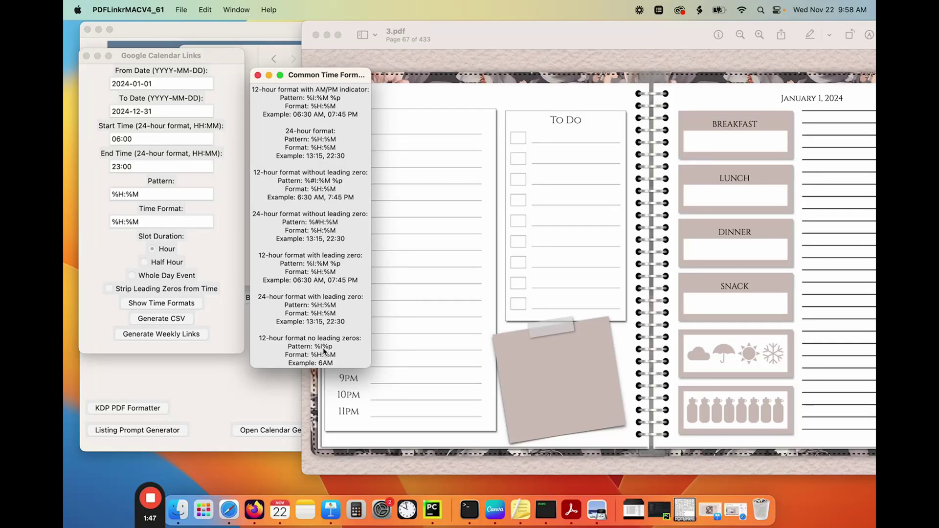
Step: Change the time pattern to %I%p and enable Strip Leading Zeros from Time
left_click(152, 195)
double_click(152, 195)
left_click(152, 194)
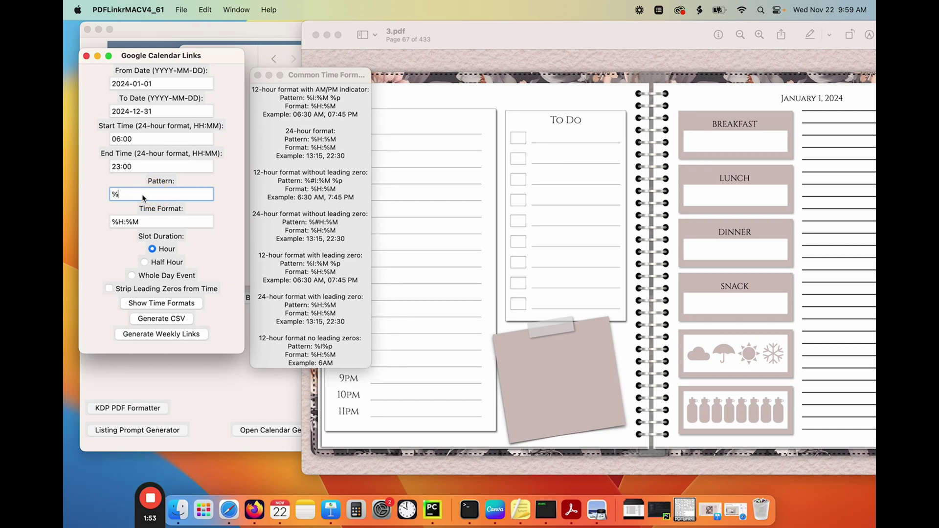
type("%I%p")
left_click(258, 76)
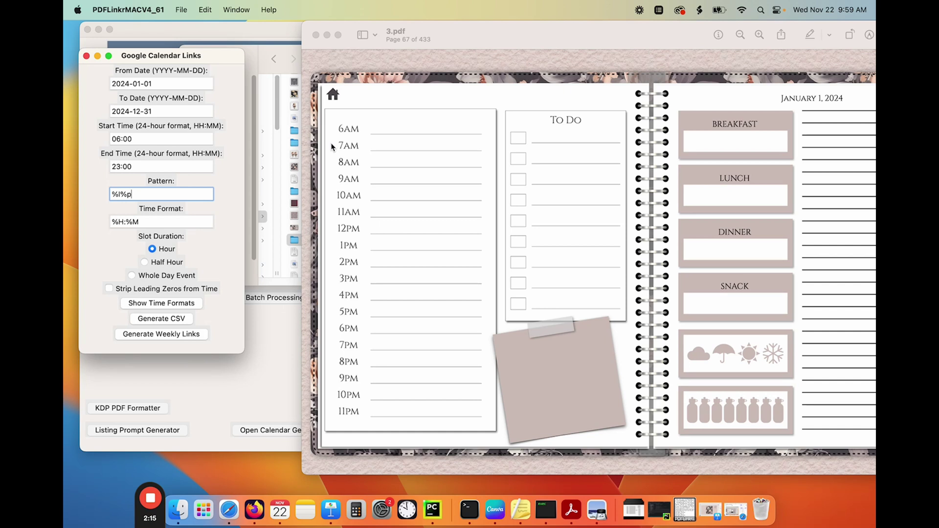
left_click(110, 291)
Step: Generate the calendar CSVs into a new 'Google' folder inside Desktop > Demo > Planner Demo
left_click(165, 319)
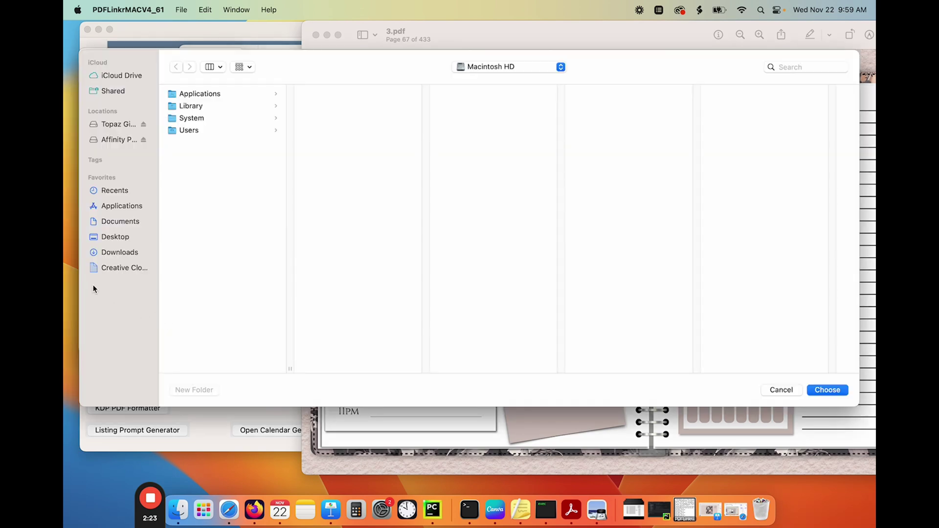
left_click(114, 238)
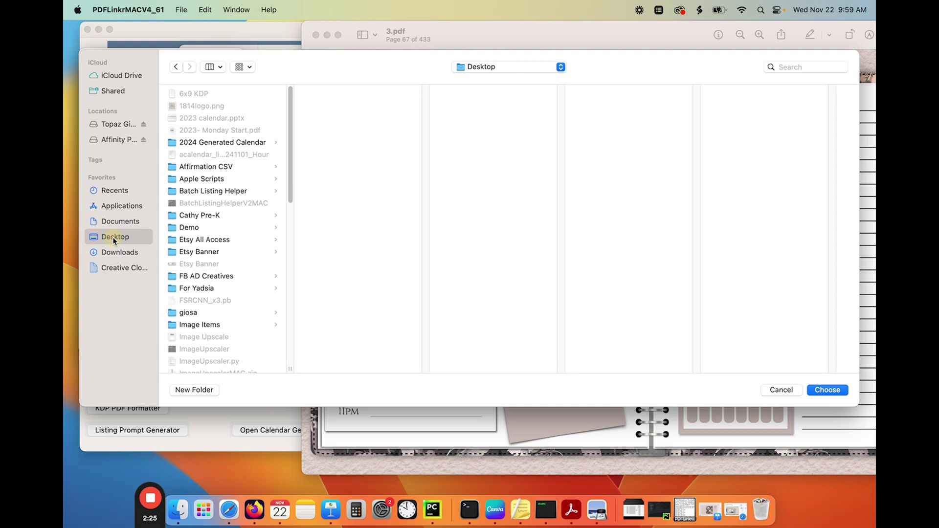
left_click(189, 229)
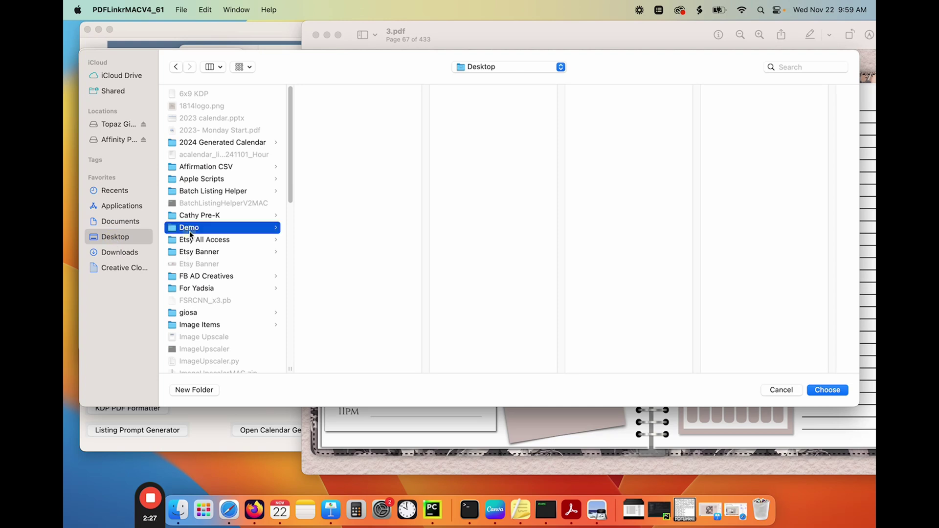
scroll(344, 255, "down", 2)
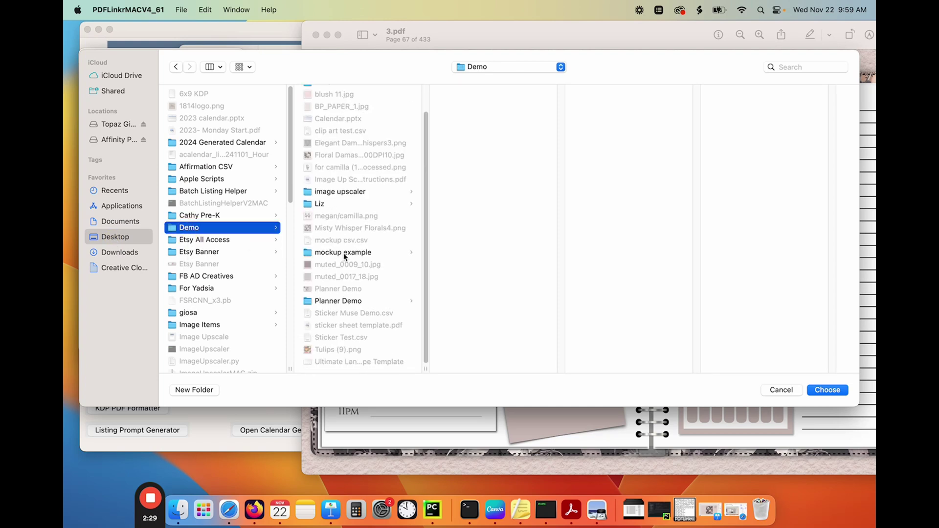
left_click(337, 301)
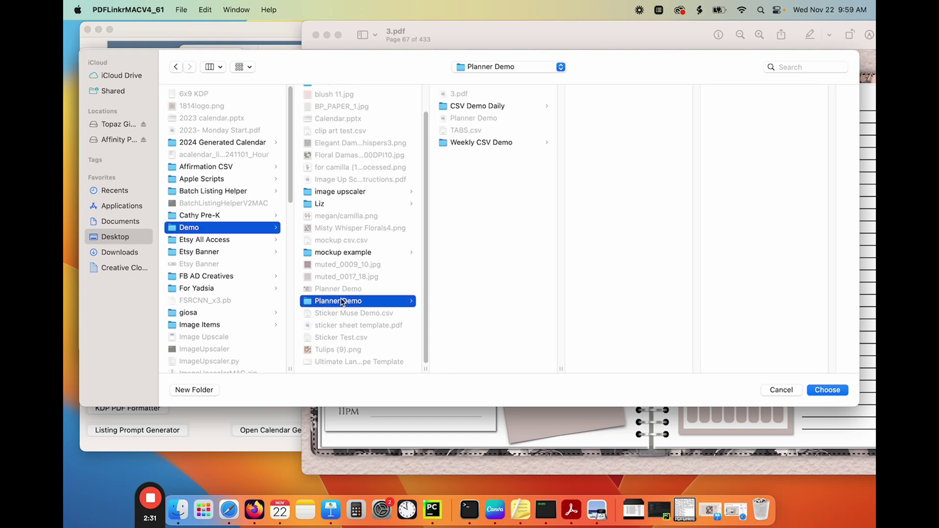
left_click(194, 390)
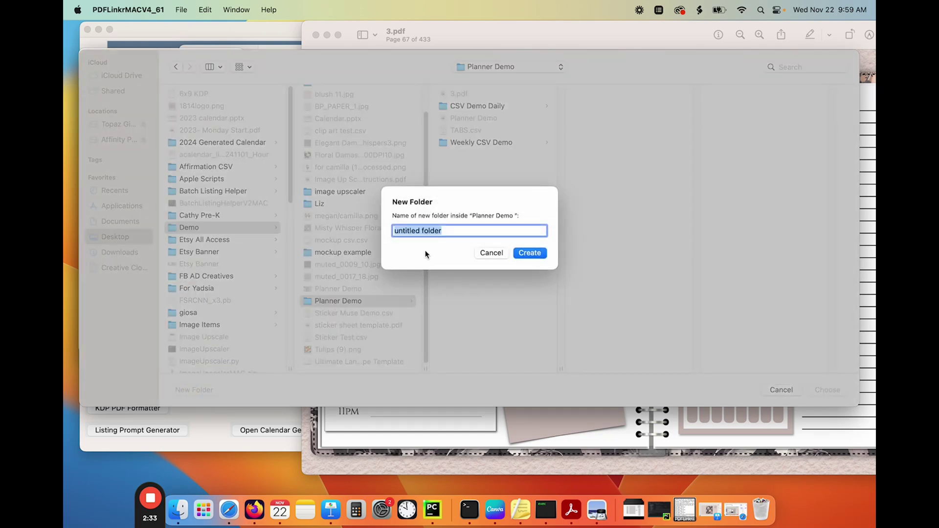
type("Google")
key("Return")
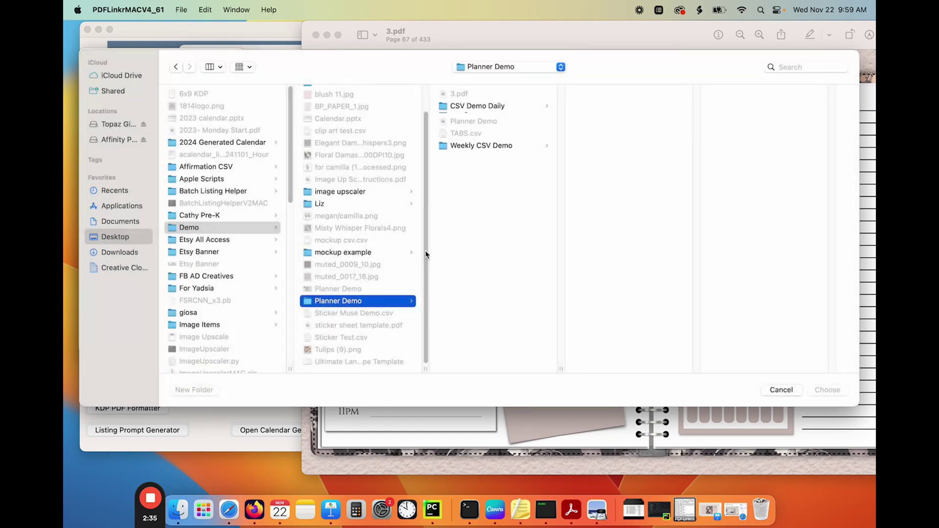
left_click(820, 390)
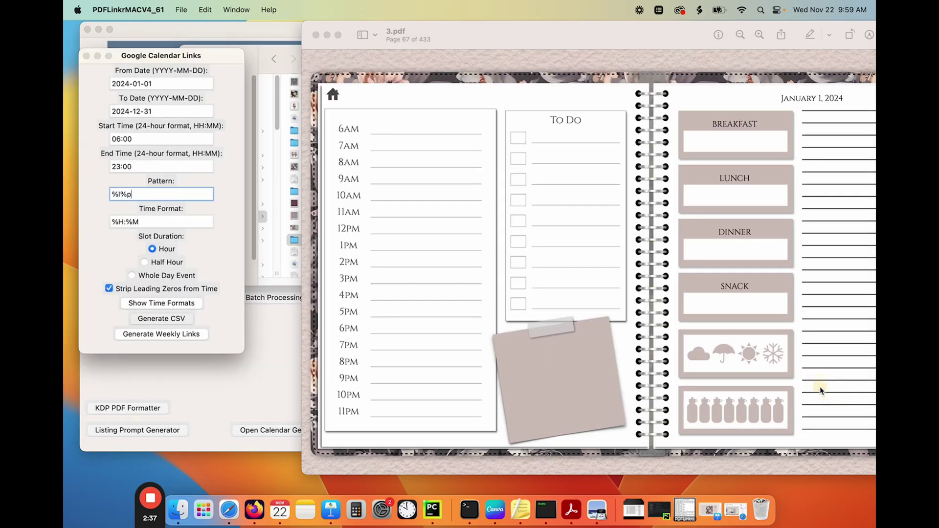
Step: Dismiss the success alert and bring up Open With for gcalendar_links_20240101.csv in the Google folder
left_click(469, 204)
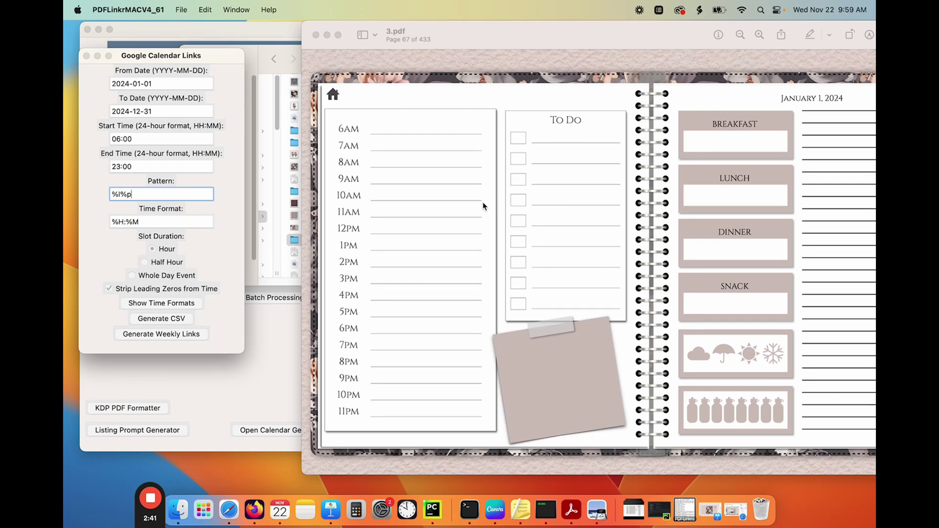
left_click(188, 521)
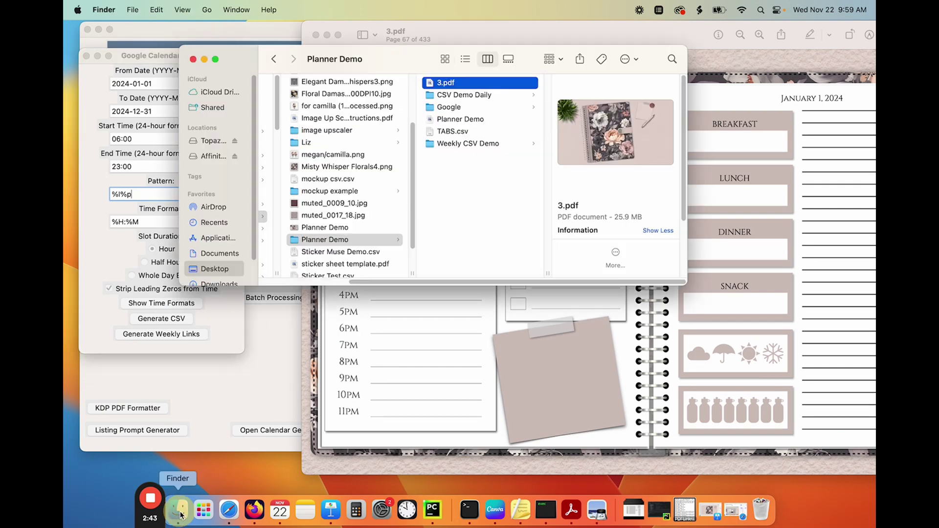
left_click(463, 108)
left_click(596, 83)
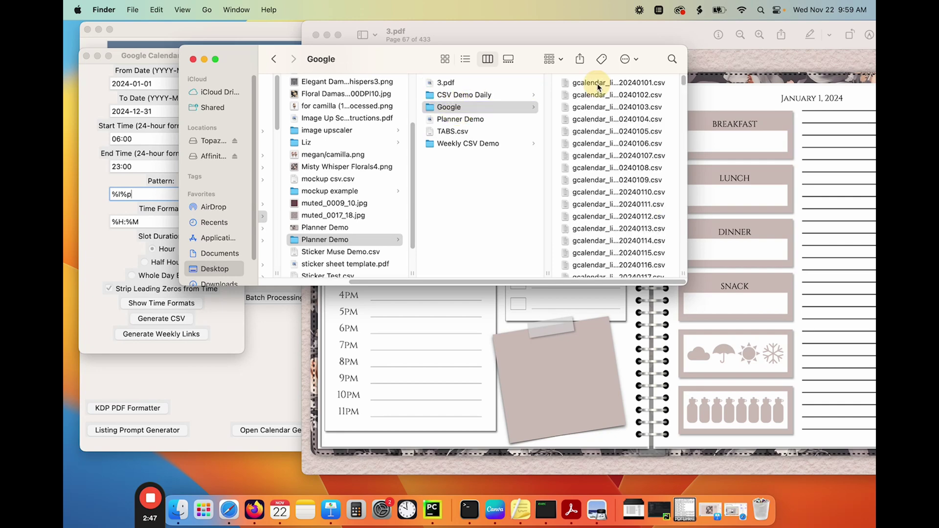
right_click(520, 87)
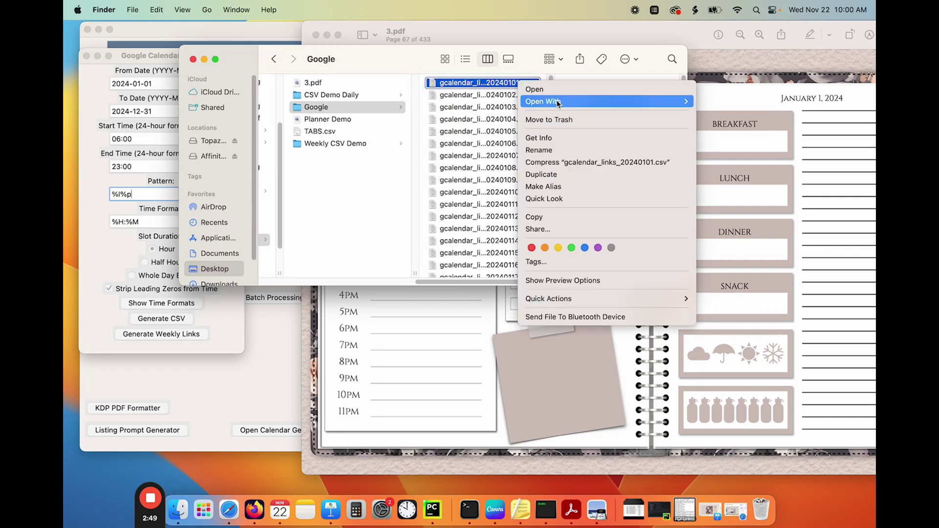
mouse_move(560, 102)
left_click(724, 193)
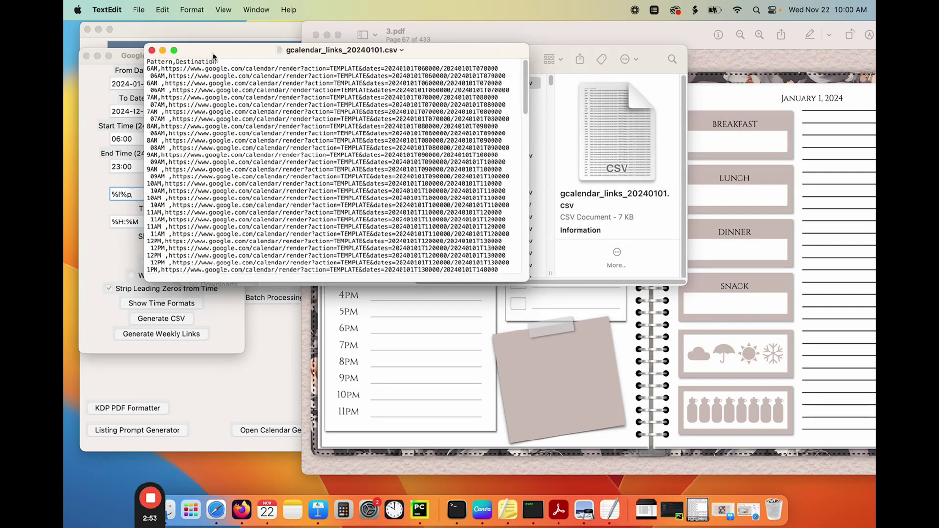
left_click_drag(216, 51, 344, 48)
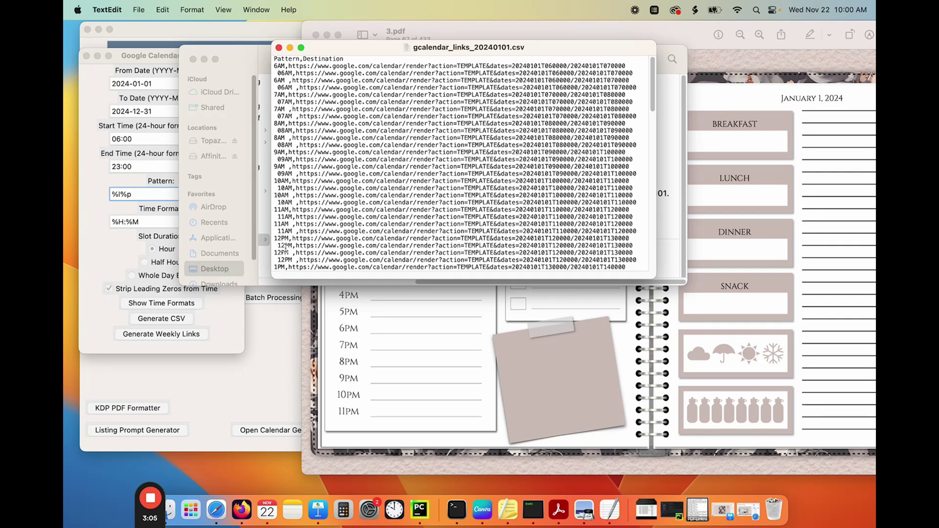
scroll(283, 245, "down", 5)
scroll(285, 240, "down", 10)
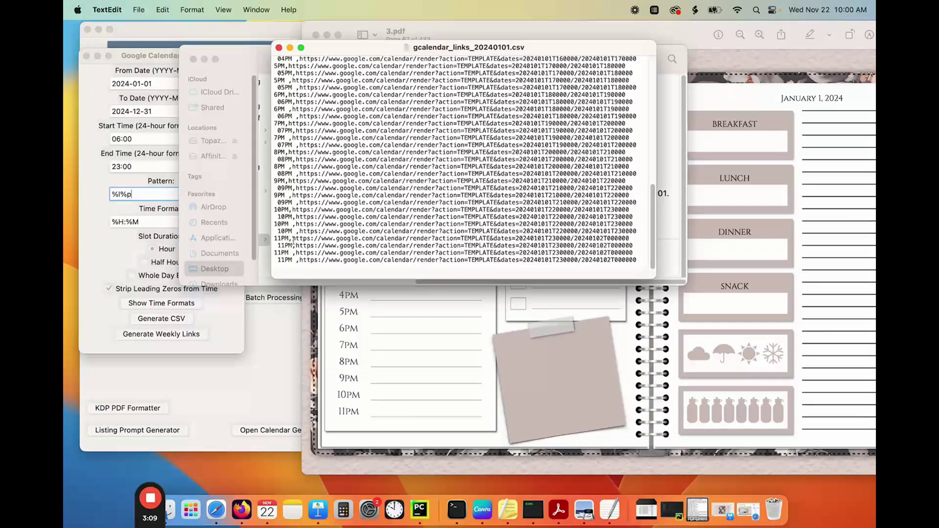
left_click(279, 47)
left_click_drag(239, 59, 271, 53)
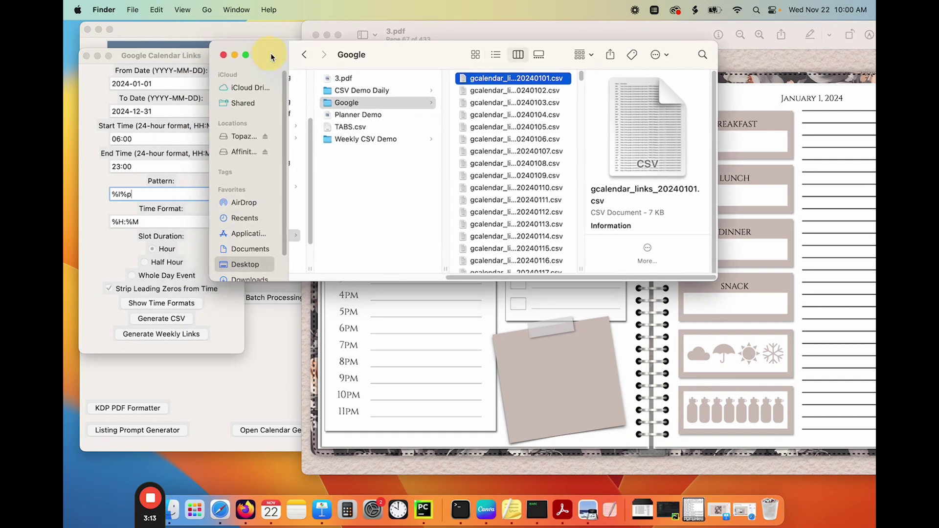
Step: Close the Finder window and the calendar link settings, returning to PDF Linker's main window
left_click(223, 54)
left_click(87, 56)
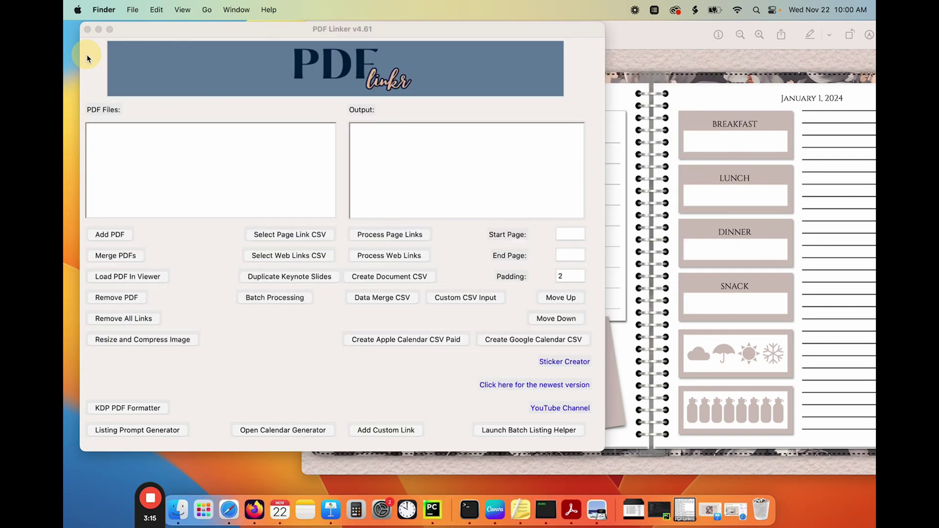
left_click(265, 34)
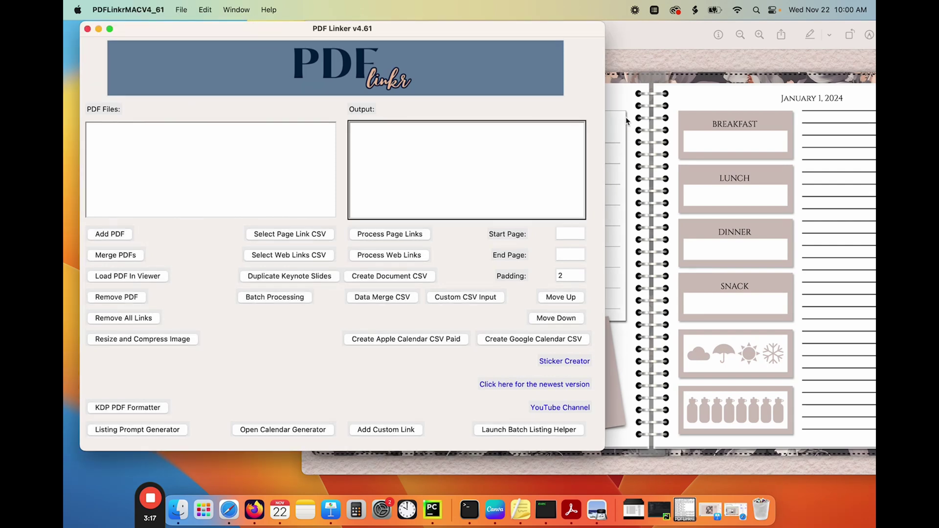
Step: Confirm in 3.pdf that December 31 is page 432, then close Preview
left_click(634, 93)
double_click(453, 47)
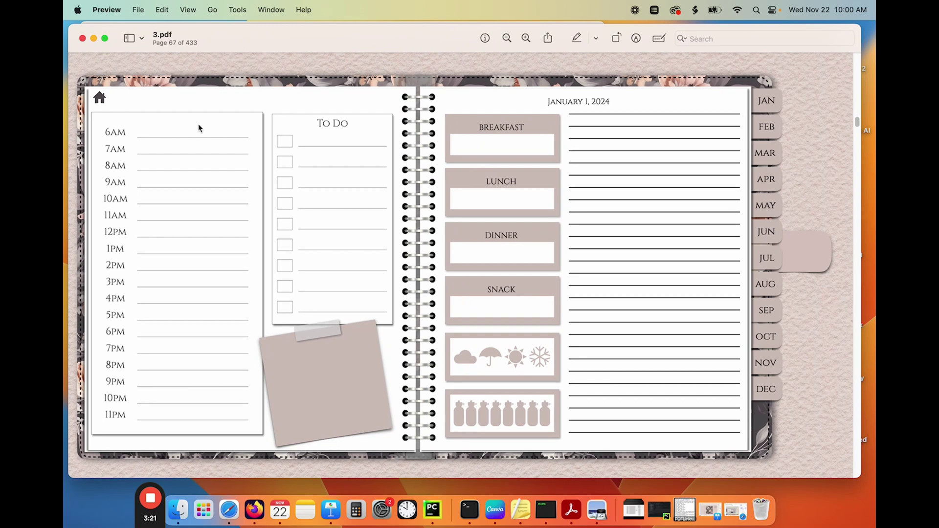
left_click(767, 397)
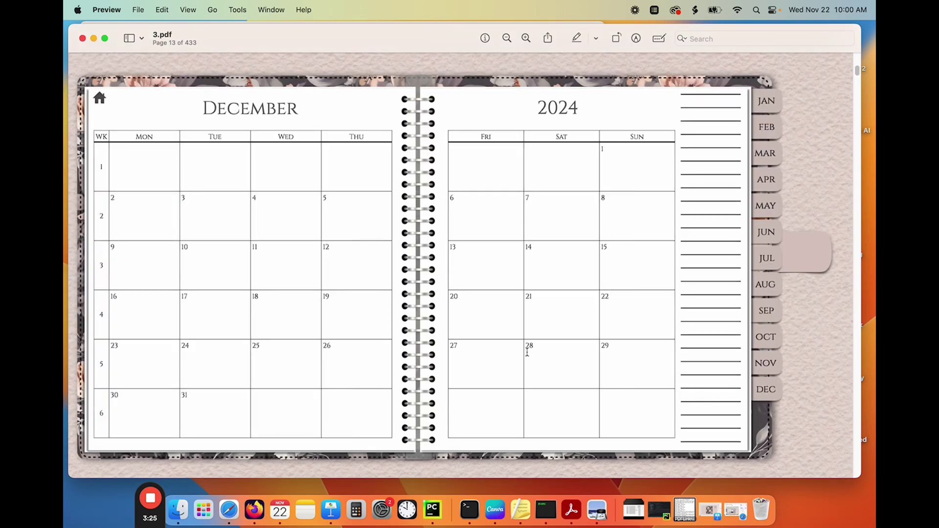
left_click(186, 396)
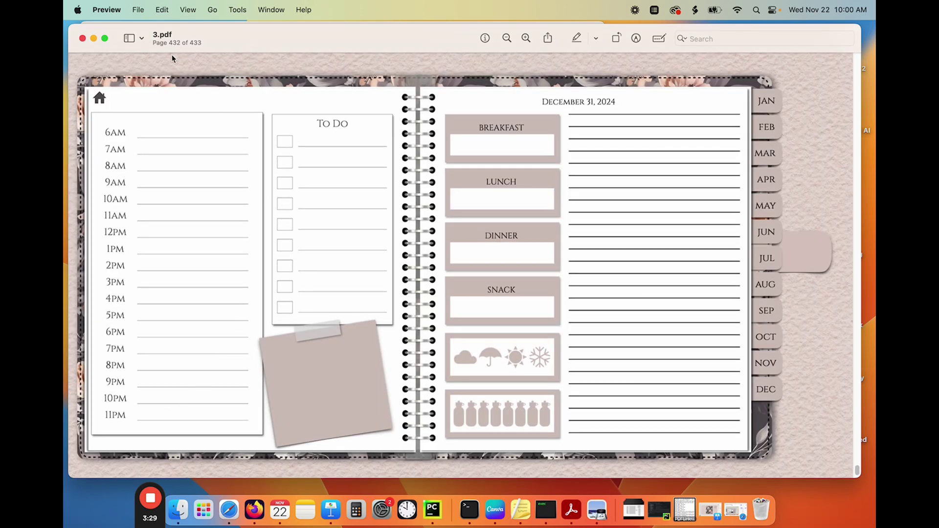
left_click(83, 39)
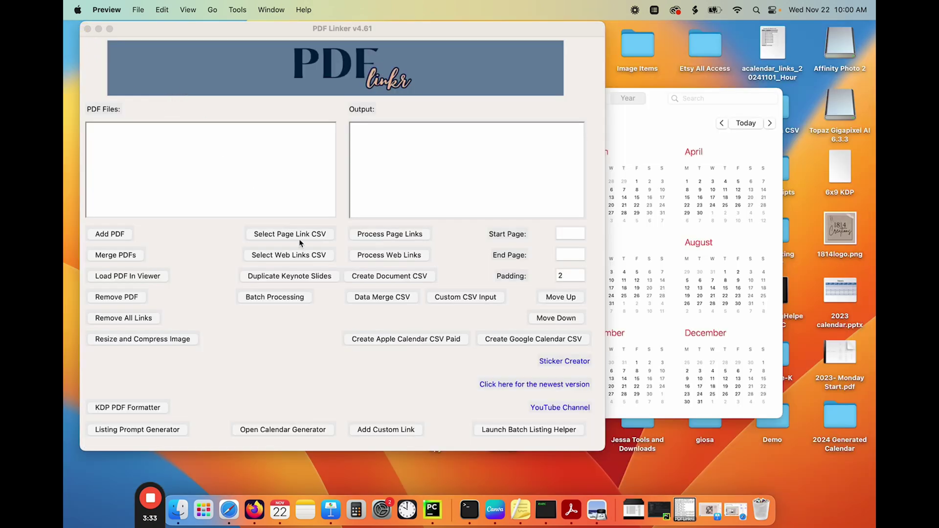
left_click(288, 300)
Step: Open Batch Processing and set the first row's page range to 67 through 432
left_click(286, 298)
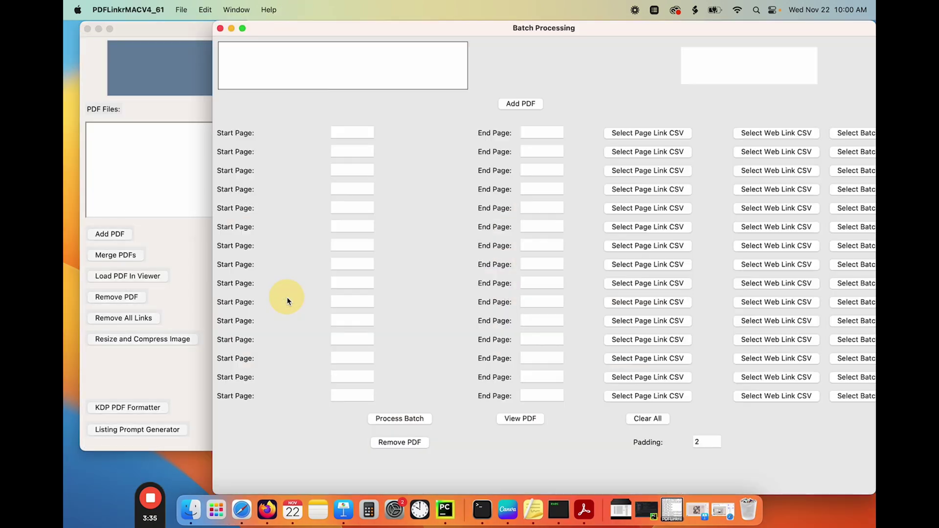
left_click(366, 133)
type("67")
left_click(541, 134)
type("43")
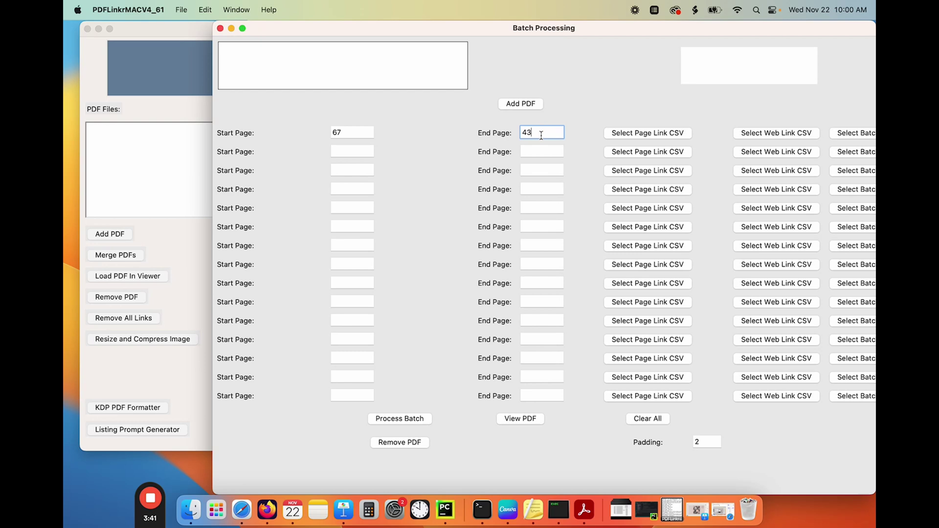
type("2")
Step: Add 3.pdf from the Planner Demo folder to the batch list
left_click(519, 109)
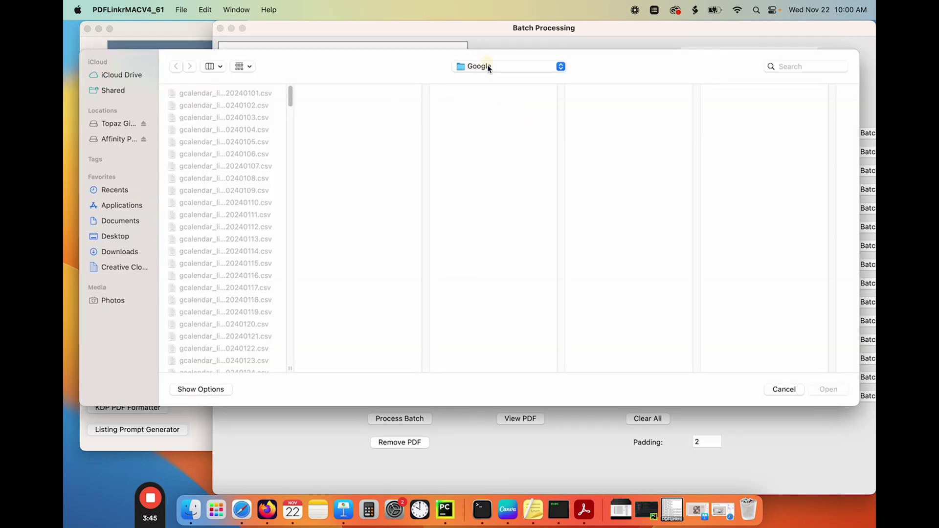
left_click(488, 66)
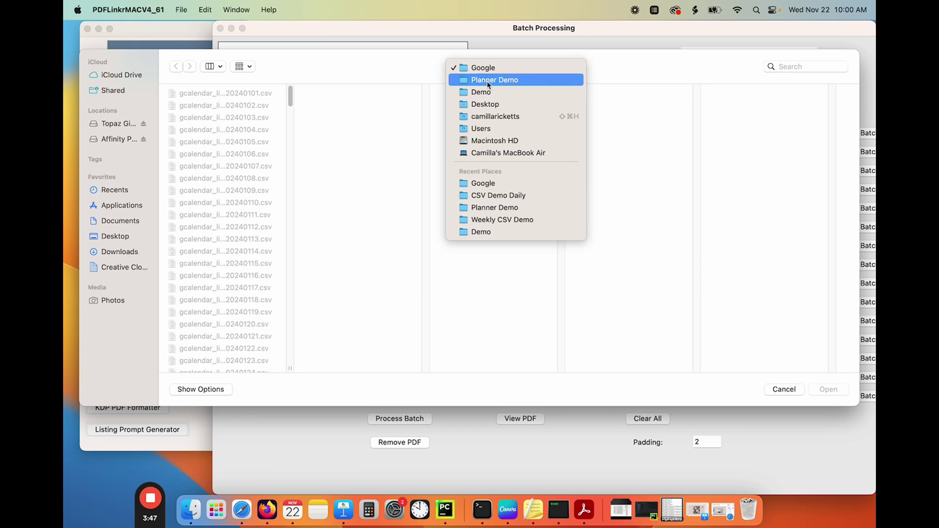
left_click(487, 81)
double_click(459, 95)
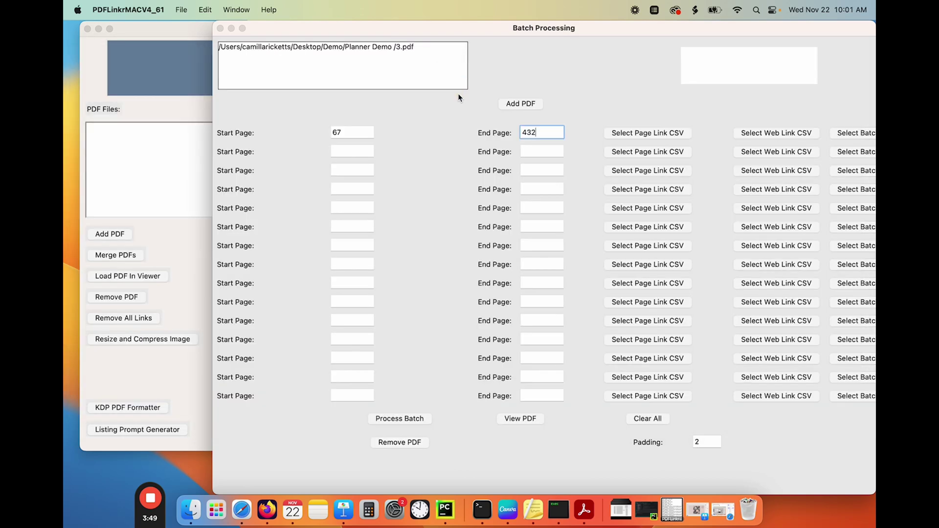
left_click(386, 48)
left_click_drag(472, 28, 333, 27)
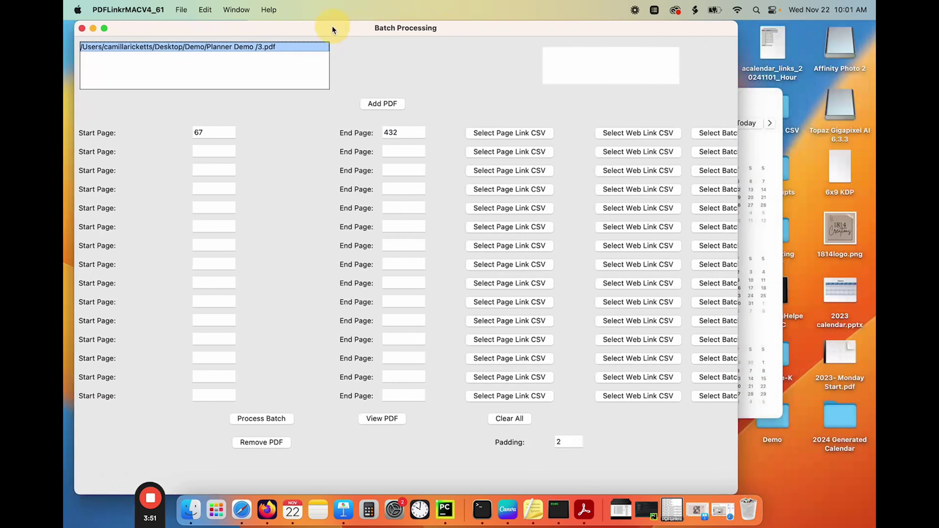
Step: Open the PDF preview and jump it to page 67
left_click(368, 420)
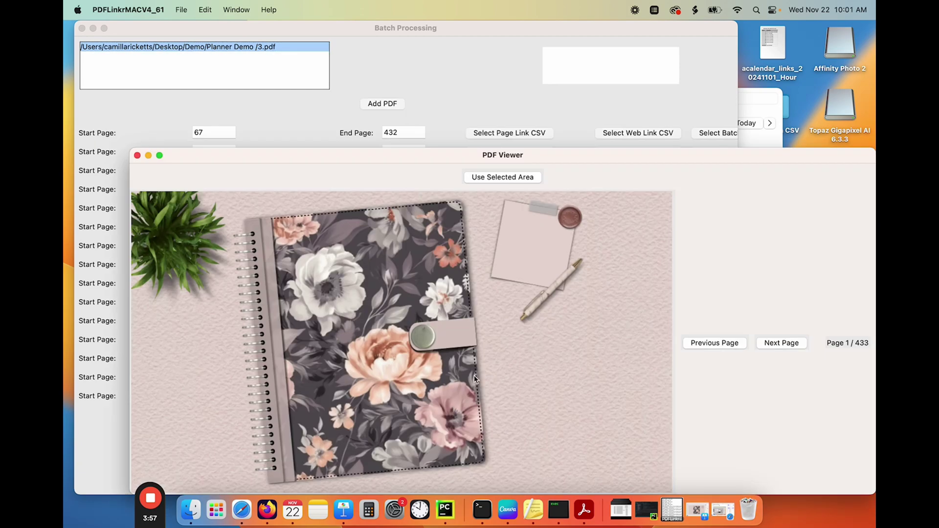
left_click_drag(622, 162, 507, 79)
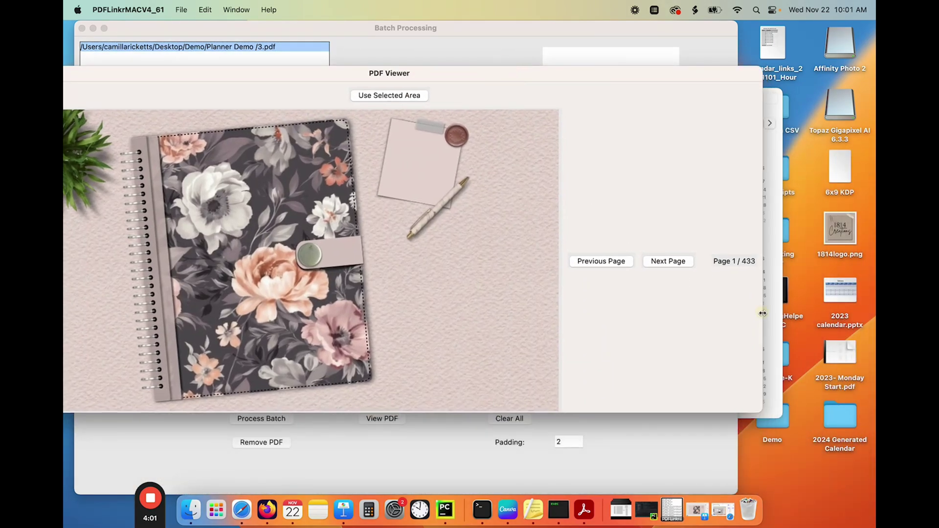
left_click_drag(760, 315, 830, 289)
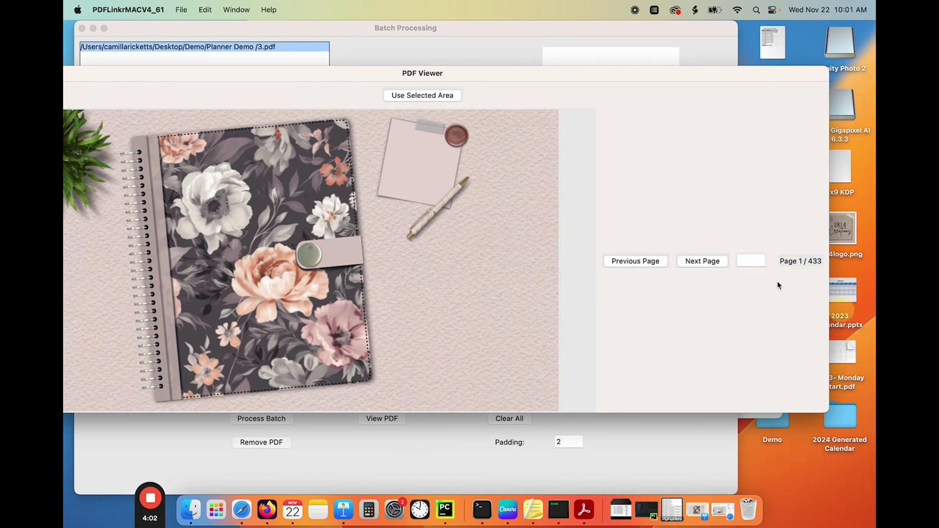
left_click(749, 261)
key("Return")
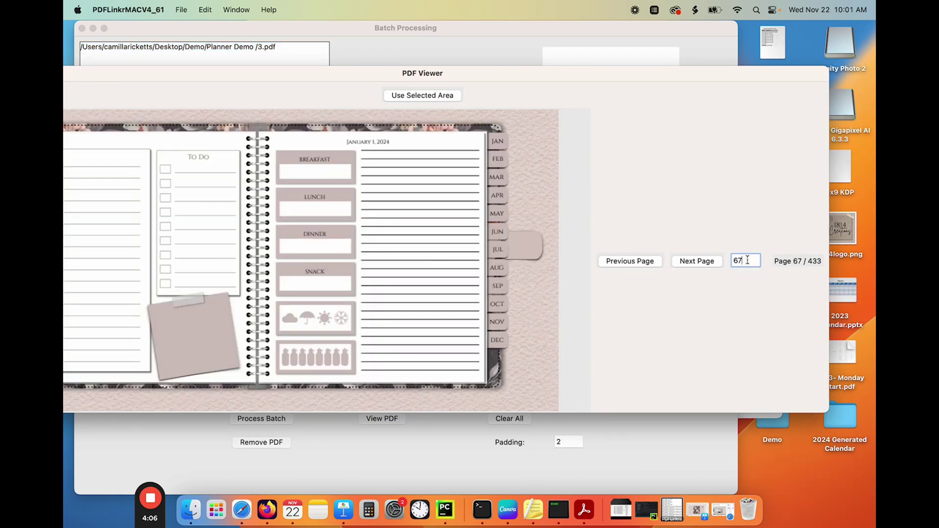
Step: Outline page 67's 6AM–11PM hourly column and use it as the link area
left_click_drag(330, 78, 433, 76)
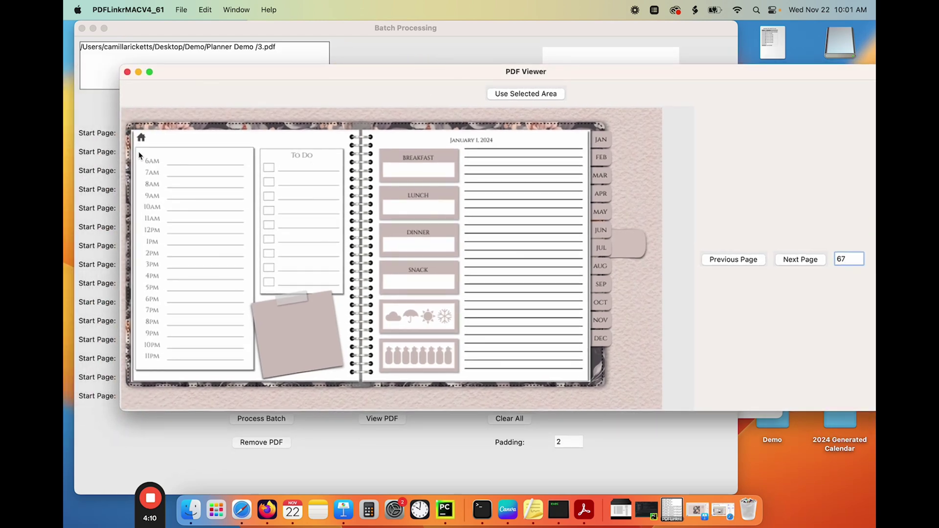
left_click_drag(138, 153, 159, 158)
left_click_drag(165, 193, 168, 370)
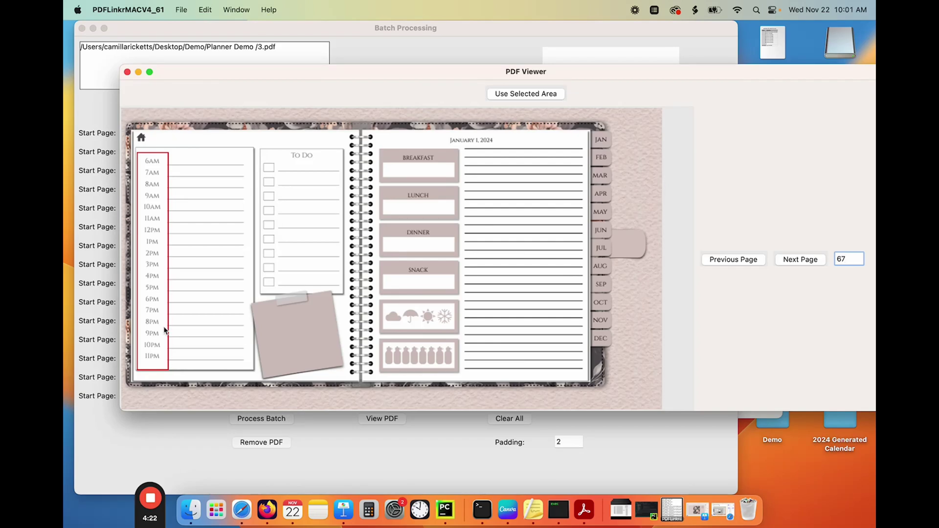
left_click(541, 95)
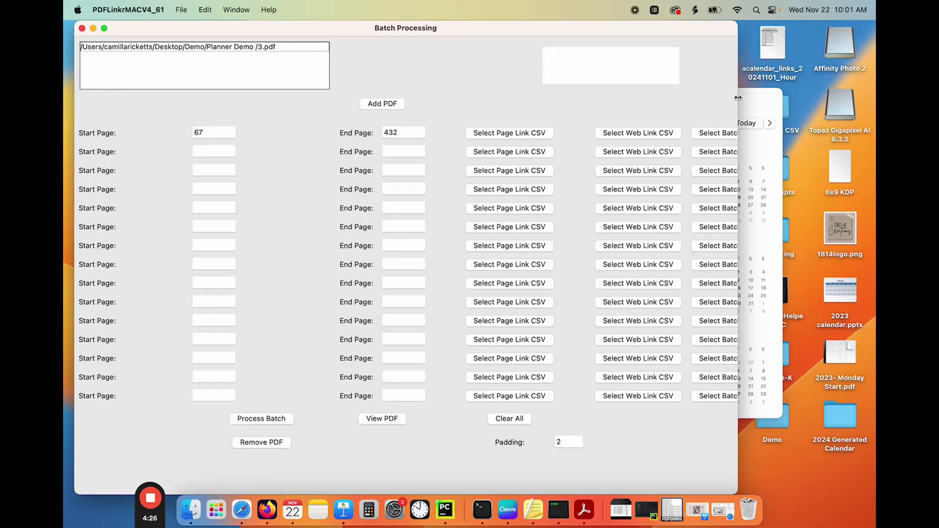
Step: Attach all 366 CSVs from the Google folder, 20240101 through 20241231, to batch row one
left_click_drag(738, 98, 803, 96)
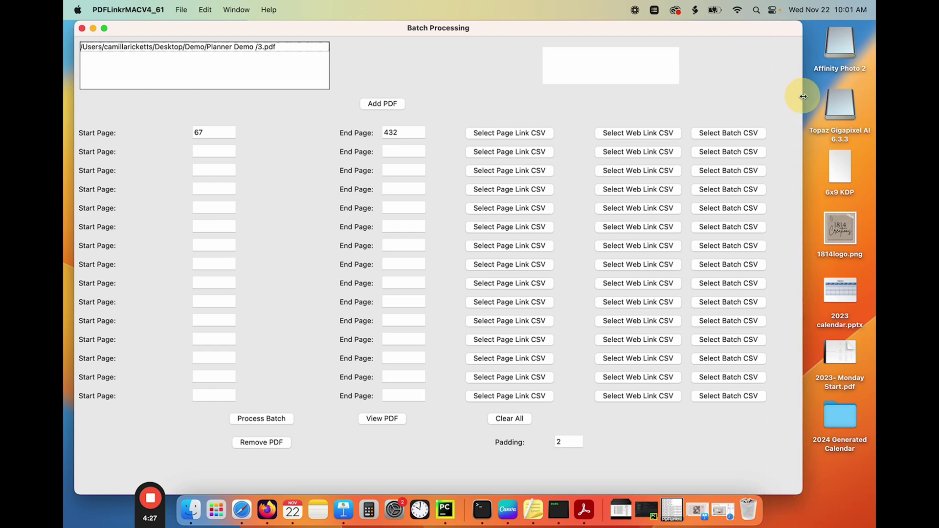
left_click(731, 135)
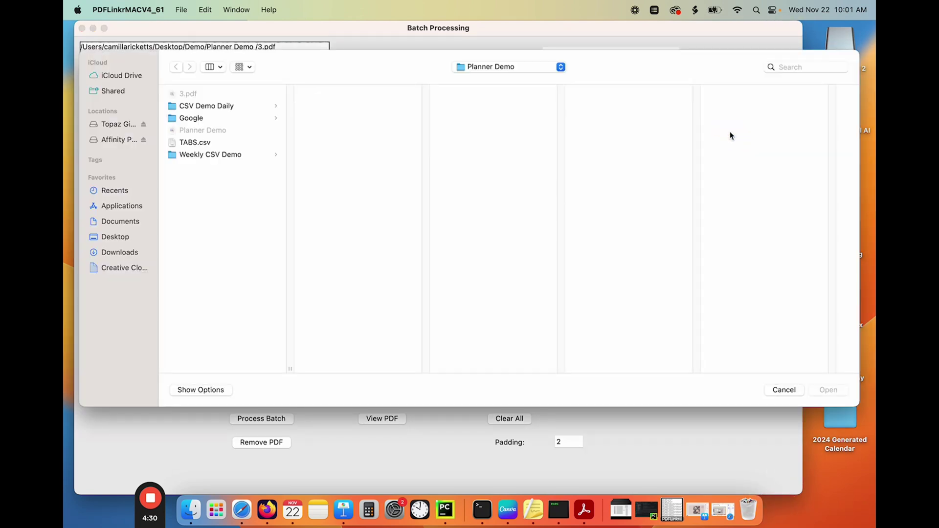
left_click(197, 122)
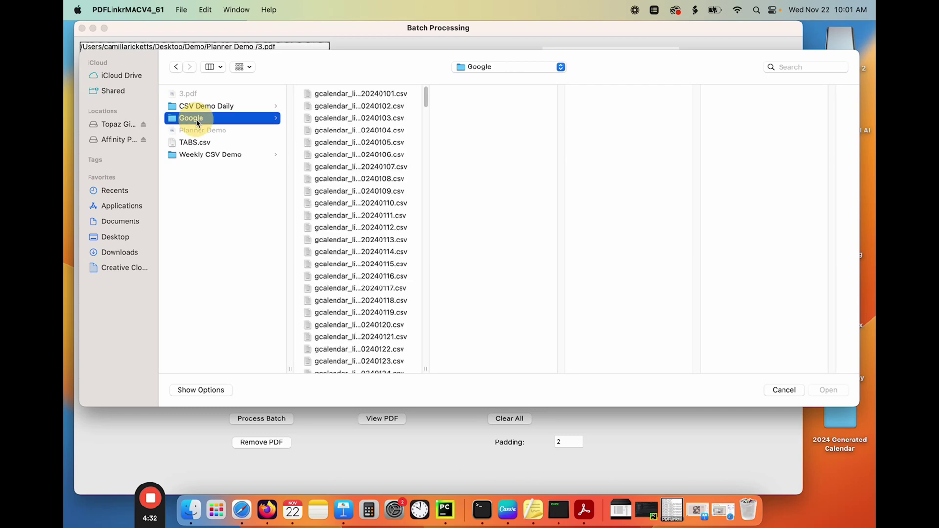
left_click(381, 95)
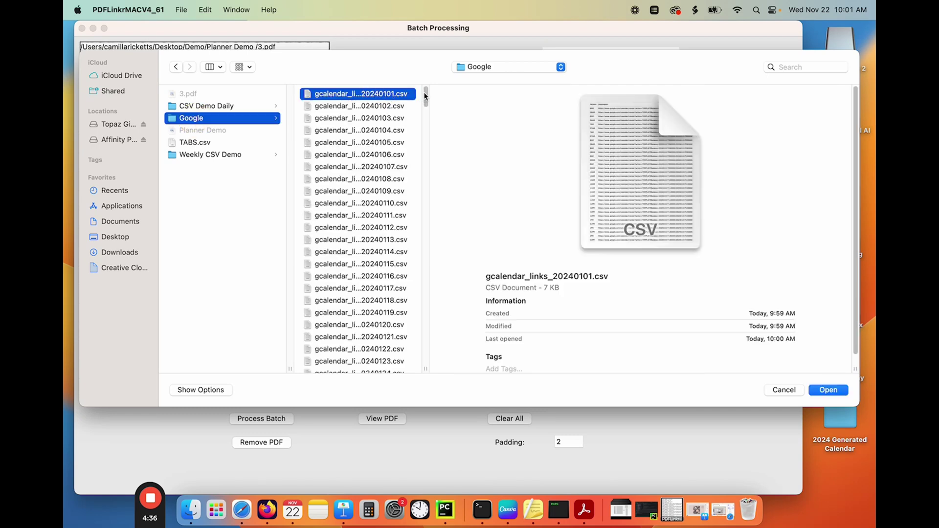
left_click_drag(426, 97, 430, 380)
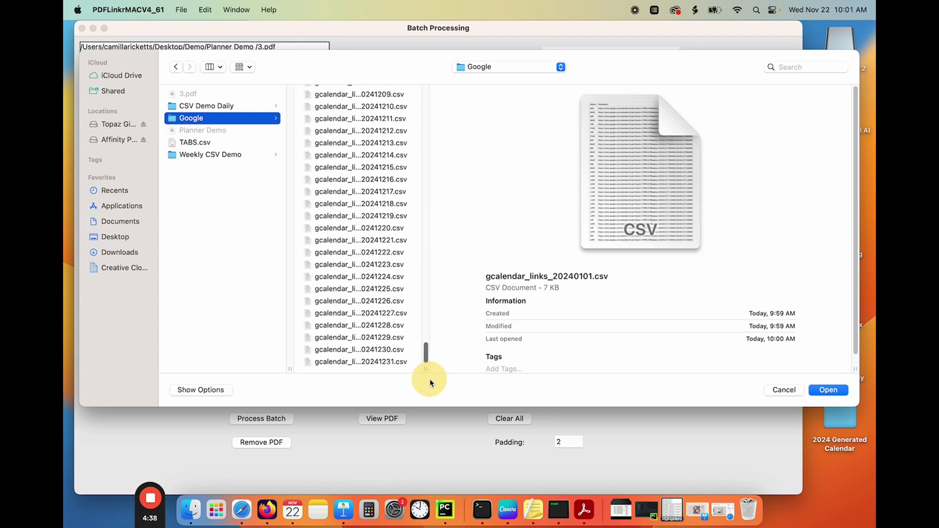
left_click(341, 364, "shift")
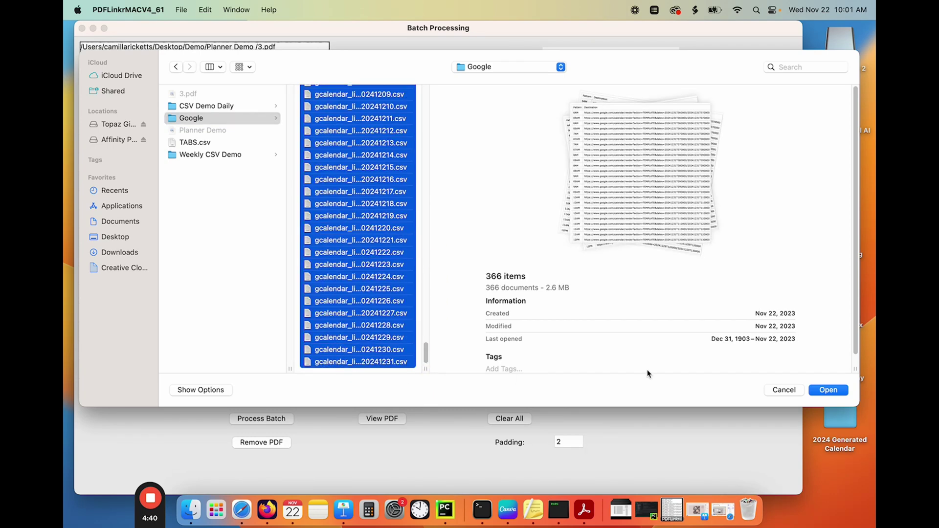
left_click(816, 391)
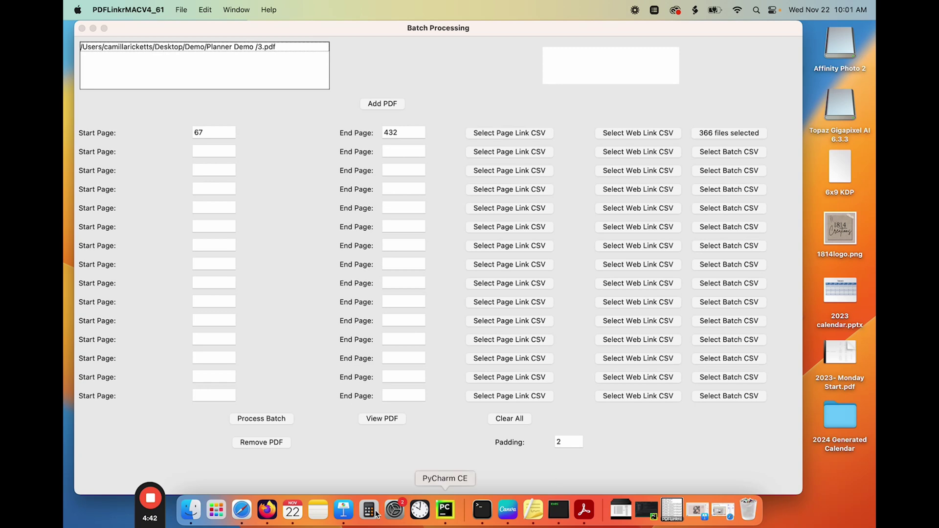
Step: Select 3.pdf in the list and run Process Batch for pages 67–432
left_click(263, 425)
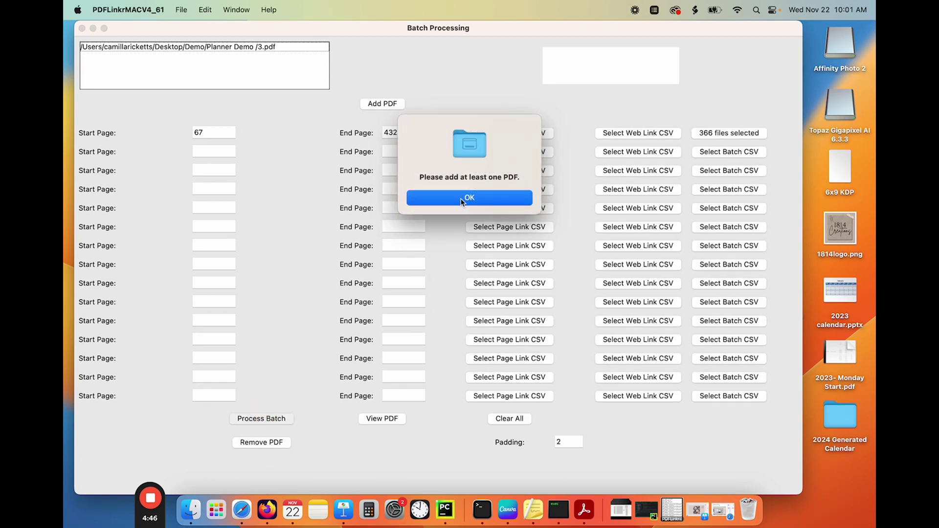
left_click(467, 198)
left_click(267, 47)
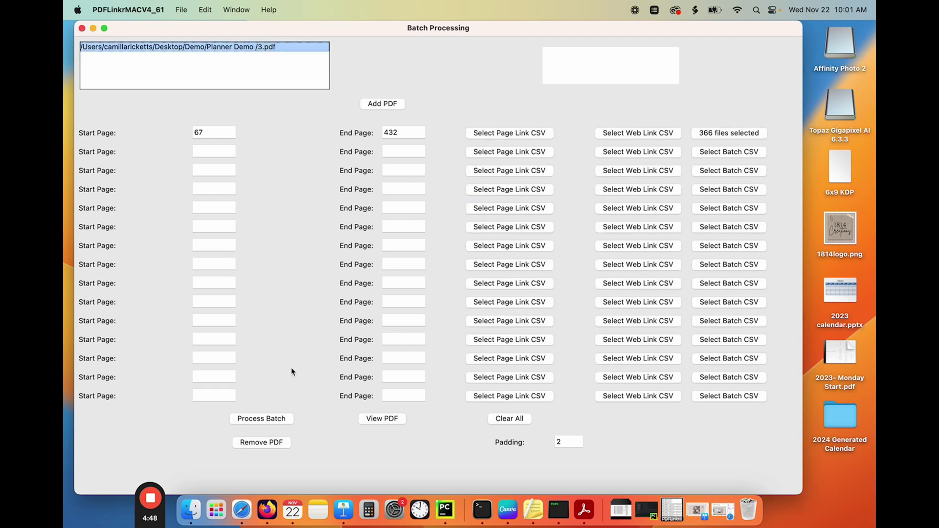
left_click(275, 422)
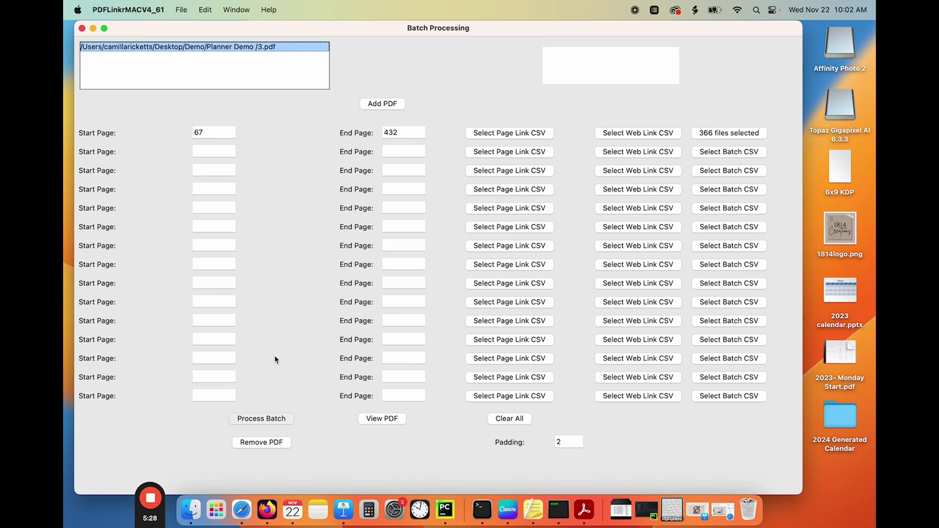
left_click(675, 518)
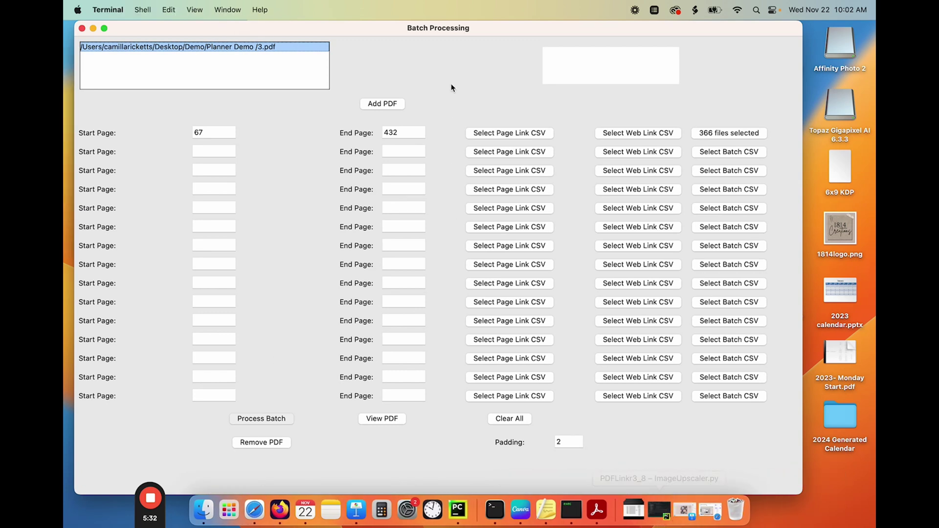
Step: Watch the Terminal log until the 3.pdf batch completes, then dismiss the success message
left_click_drag(393, 28, 579, 29)
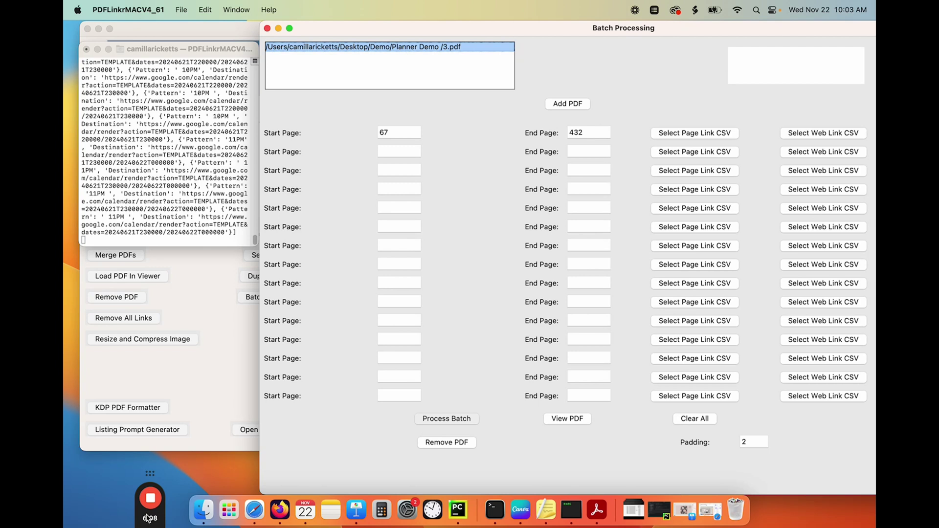
mouse_move(152, 508)
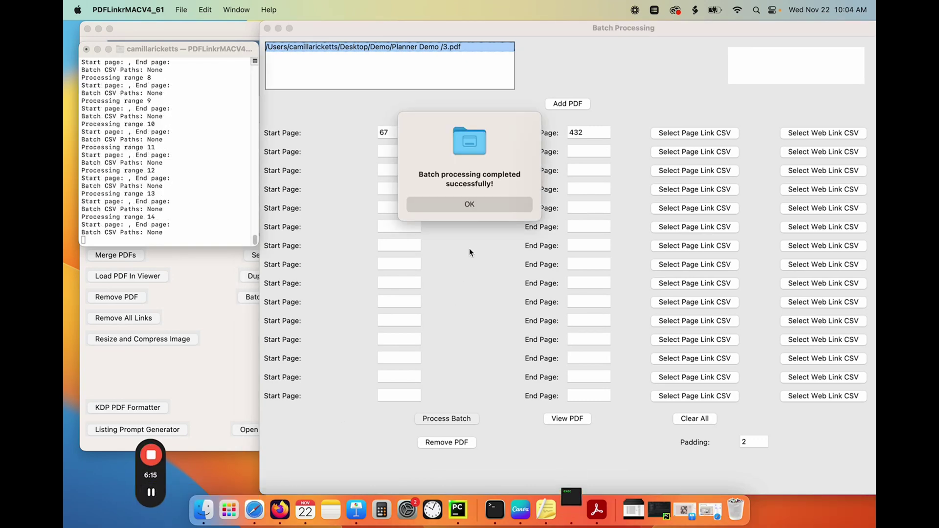
left_click(466, 205)
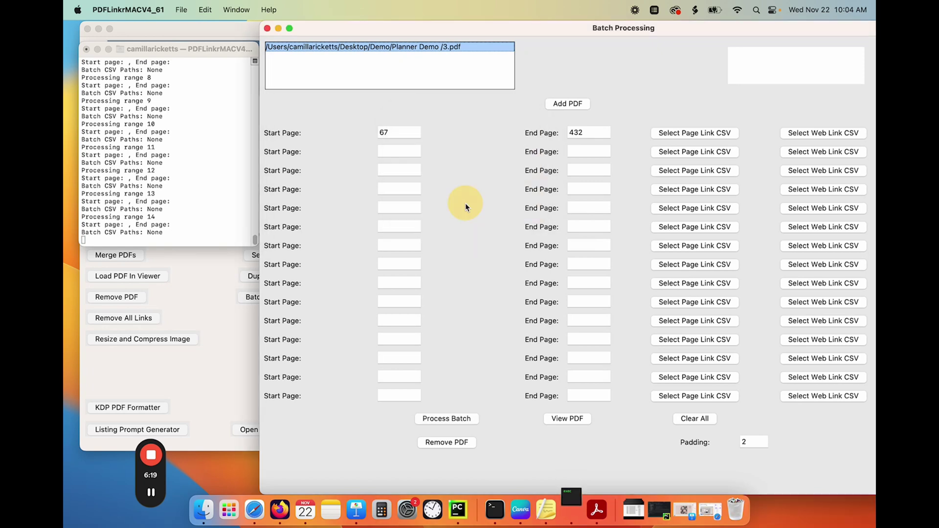
Step: Open 3_updated_1.pdf from Demo > Planner Demo in Preview
left_click(203, 510)
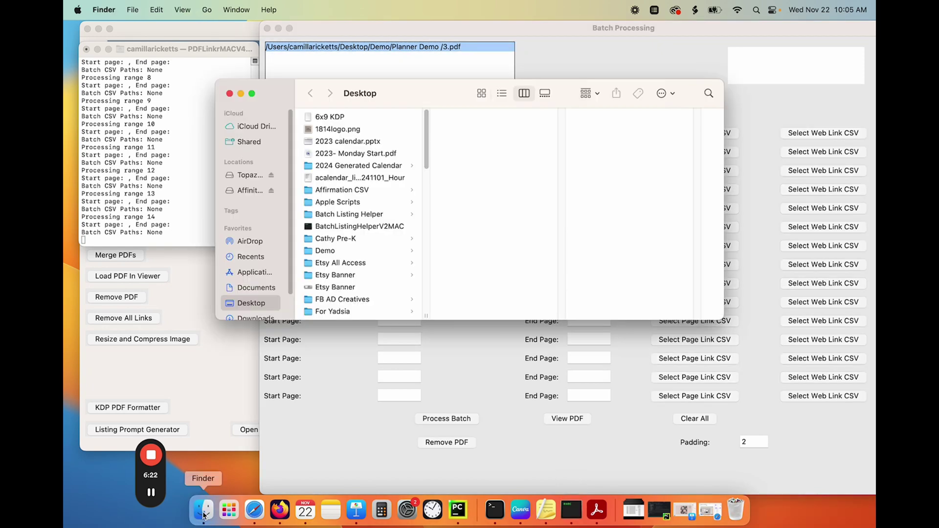
left_click(336, 252)
scroll(507, 206, "down", 5)
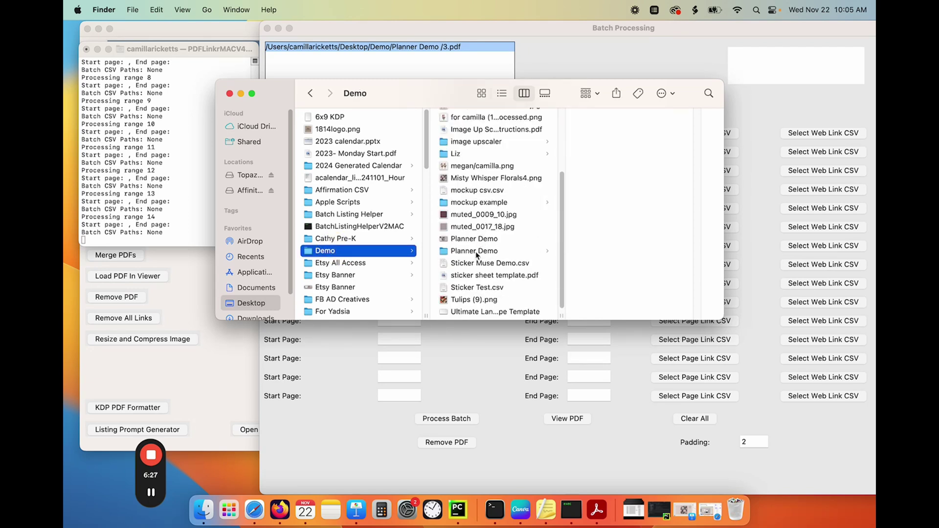
left_click(477, 252)
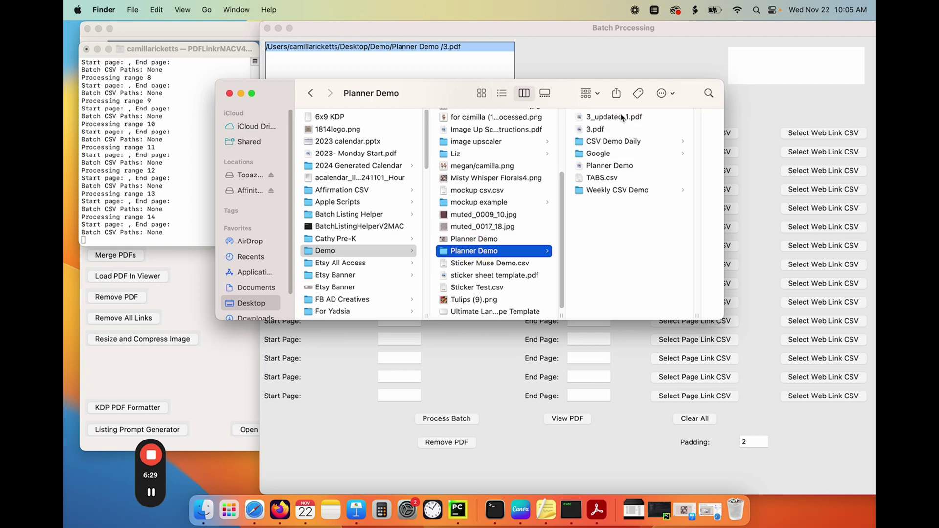
double_click(602, 118)
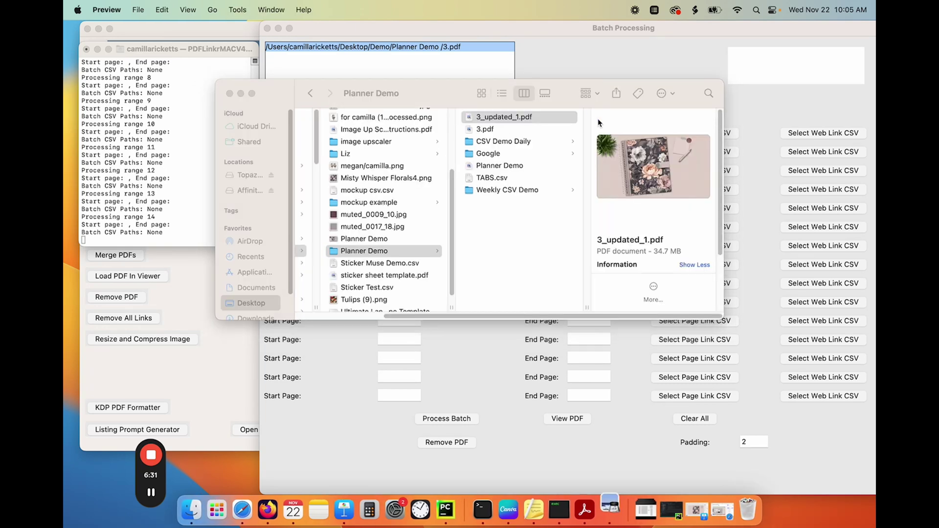
Step: Follow the January 1 date link, then the 6AM slot link
scroll(616, 228, "down", 10)
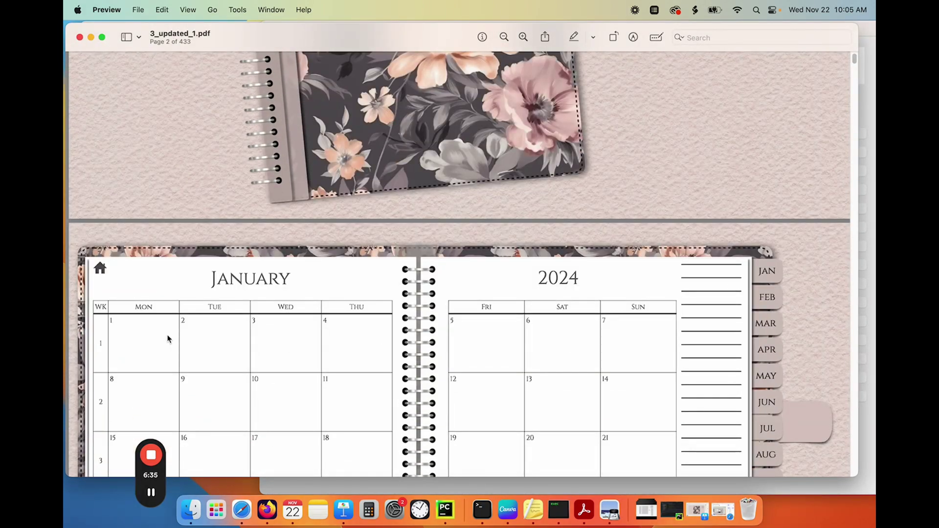
left_click(113, 320)
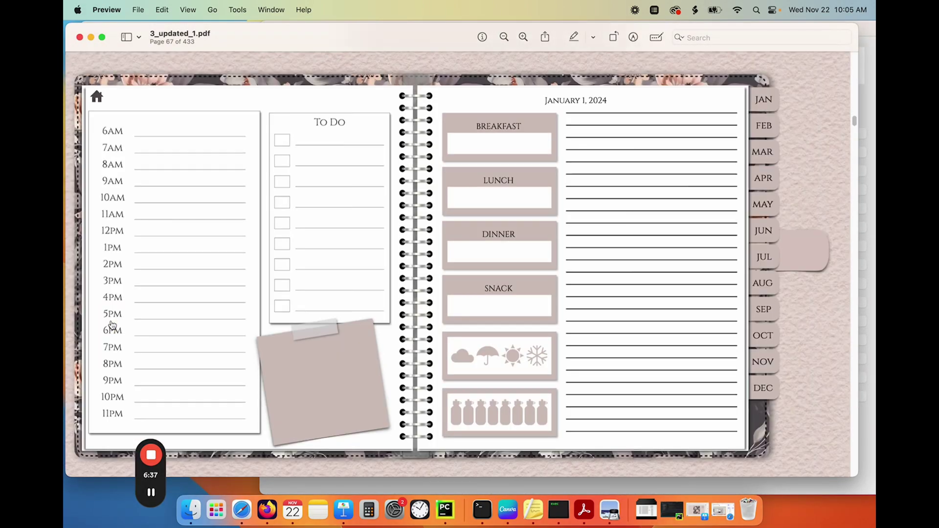
left_click(112, 140)
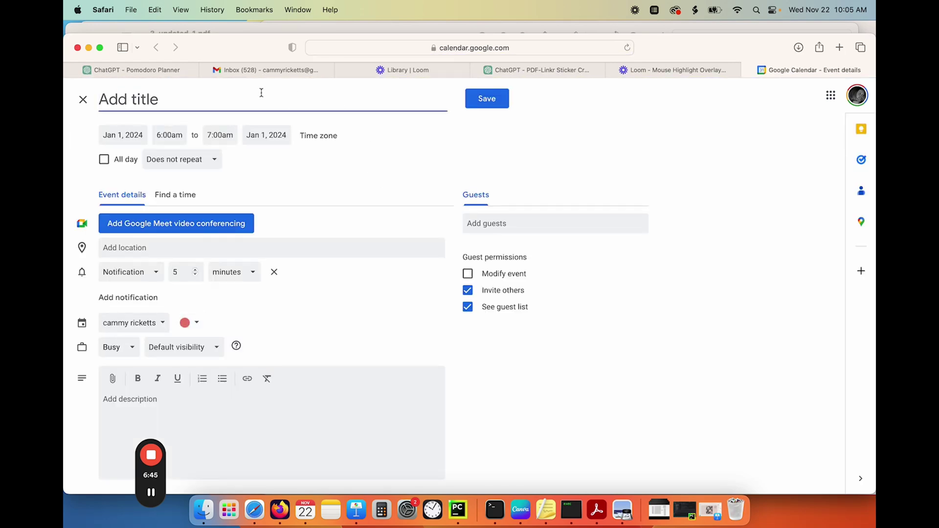
Step: Follow the Jan 1 2PM link, then go via DEC and 31 to follow the 11PM link
left_click(89, 47)
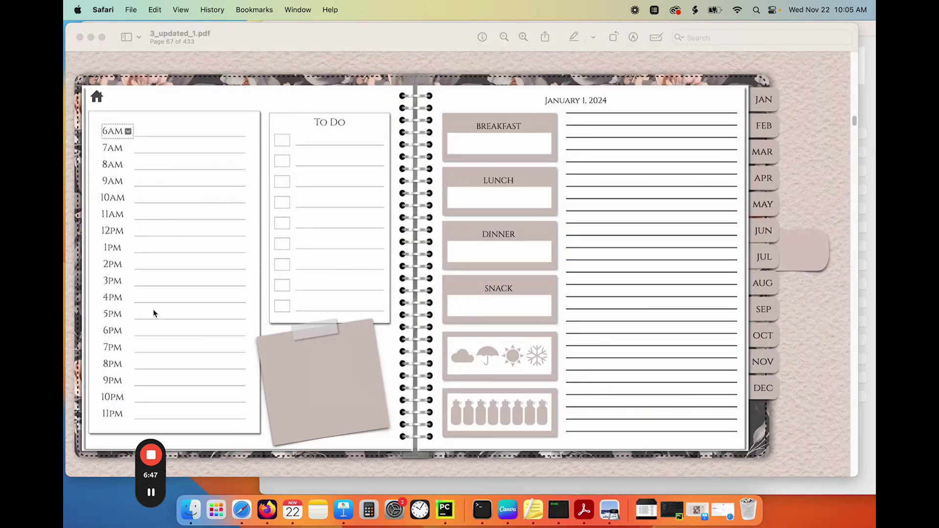
left_click(109, 267)
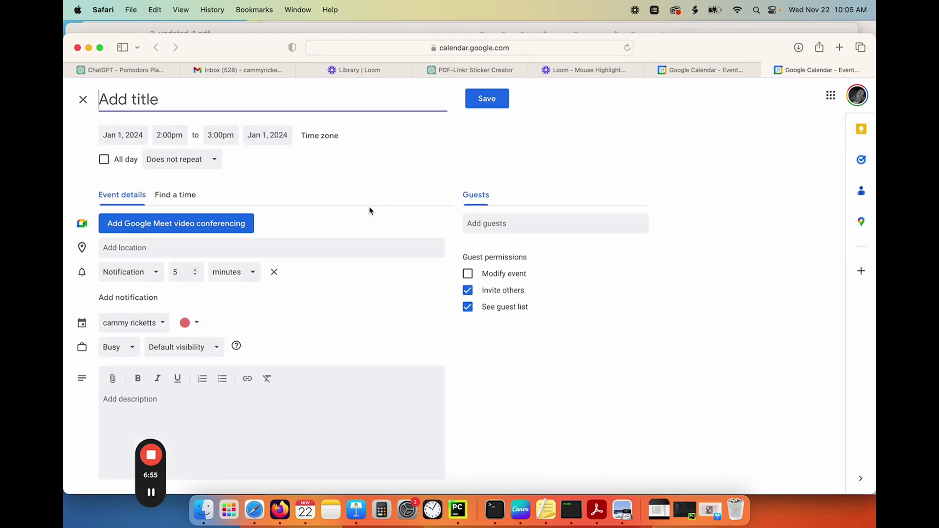
left_click(88, 47)
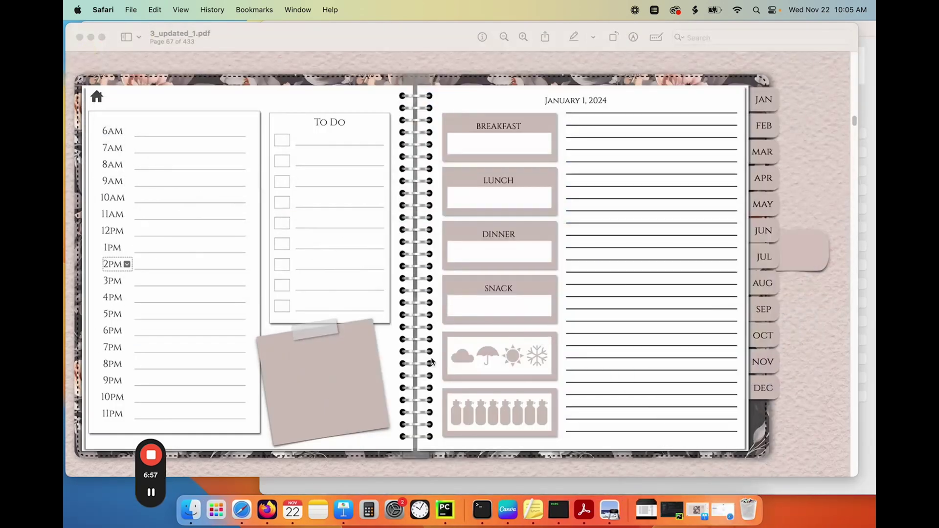
left_click(763, 388)
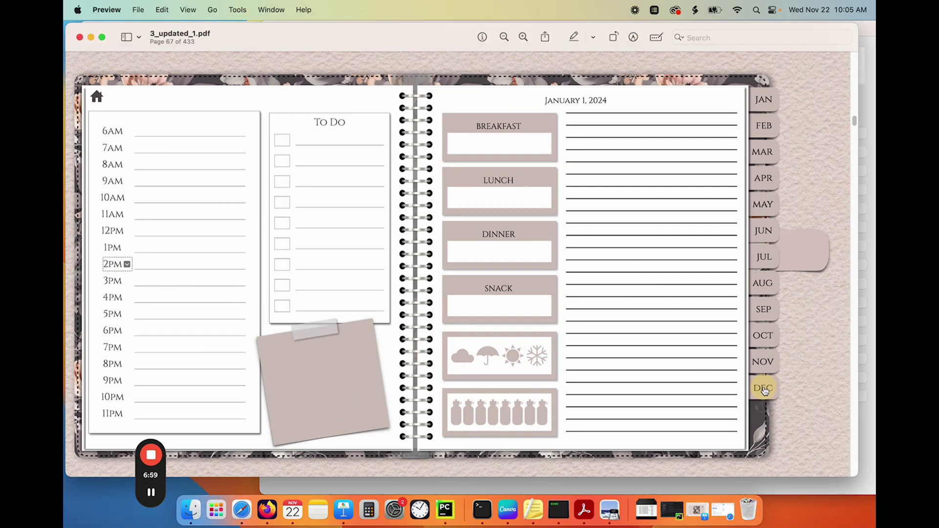
left_click(763, 389)
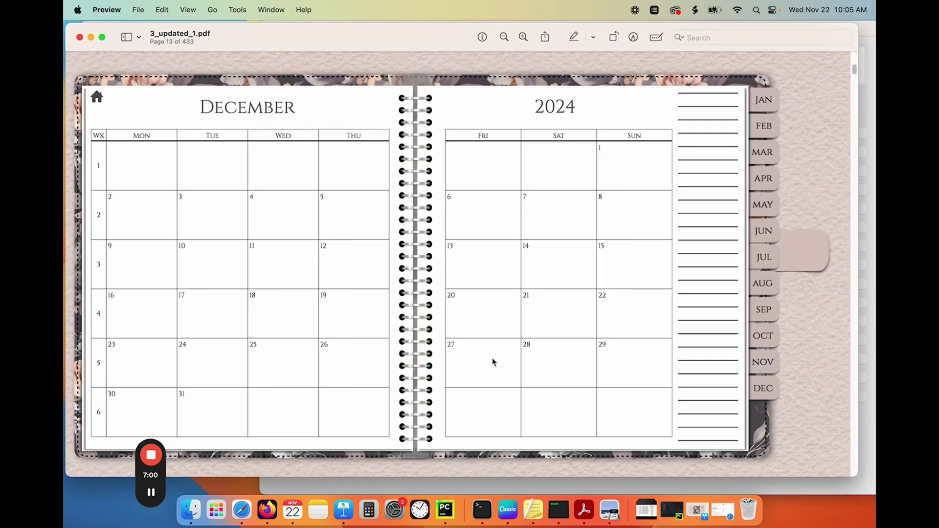
left_click(182, 397)
left_click(108, 414)
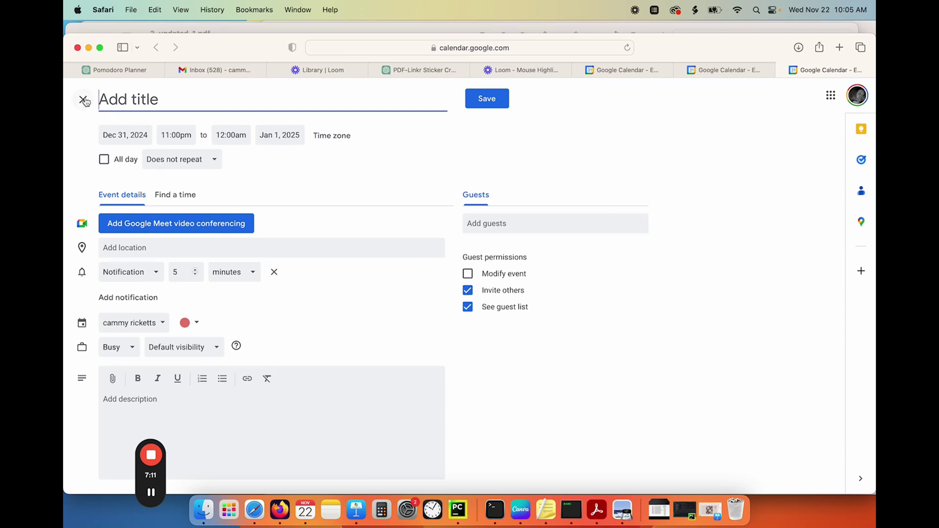
Step: Close the Safari tab holding the Dec 31, 2024 11pm new event
left_click(782, 70)
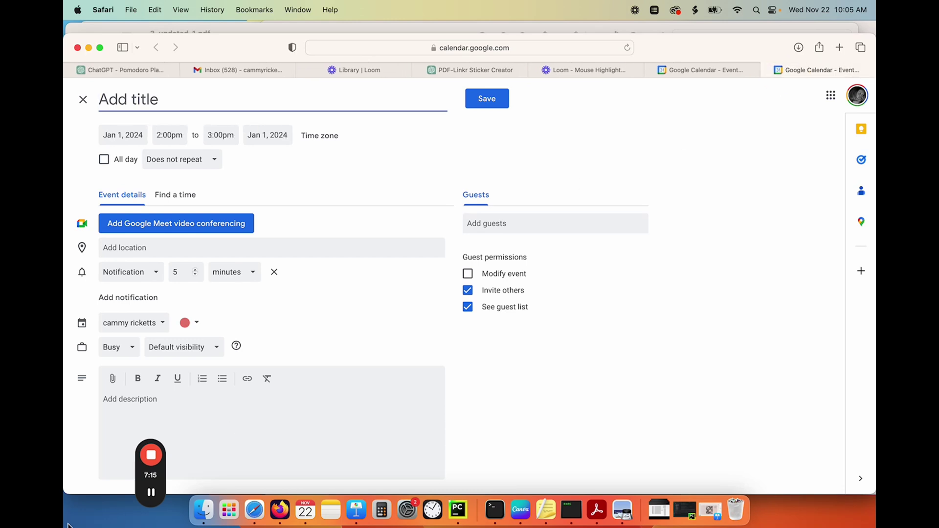